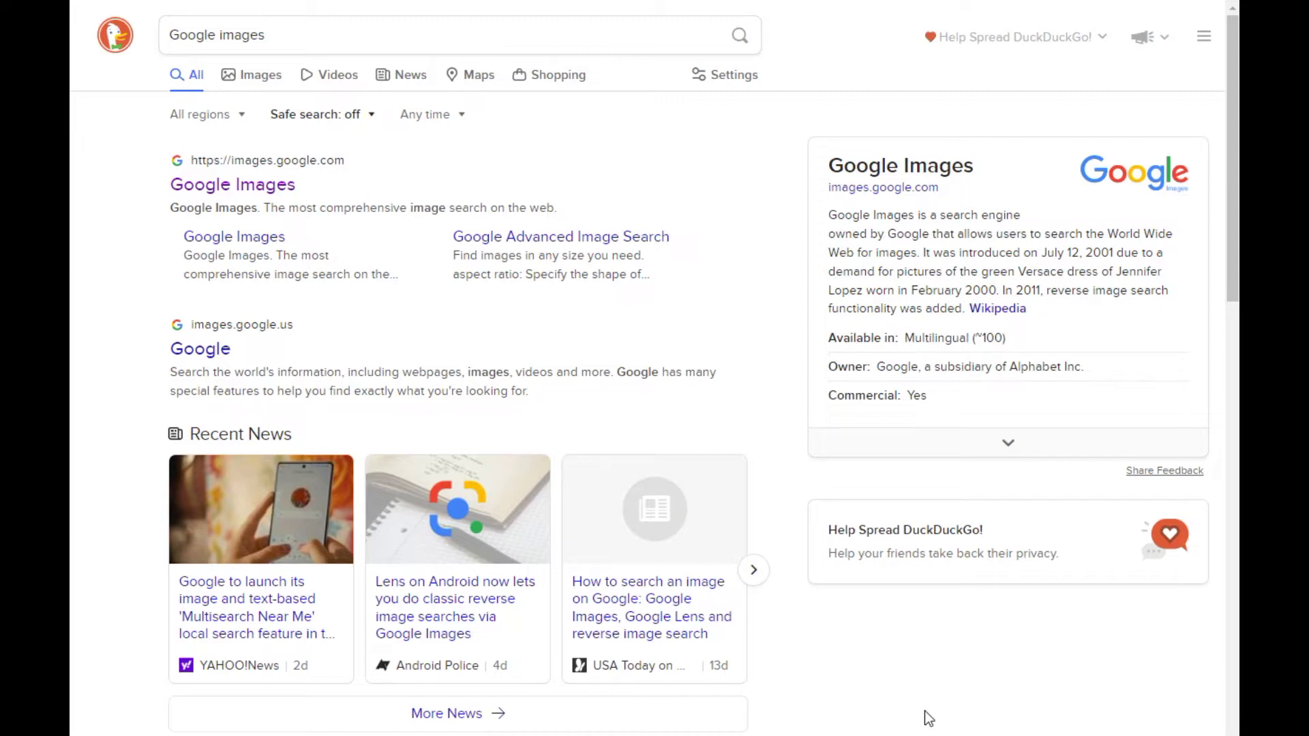
Step: Open Google Images from the search results and run a search by image with the uploaded file 3551.jpg
{"action": "left_click", "coordinate": [280, 186]}
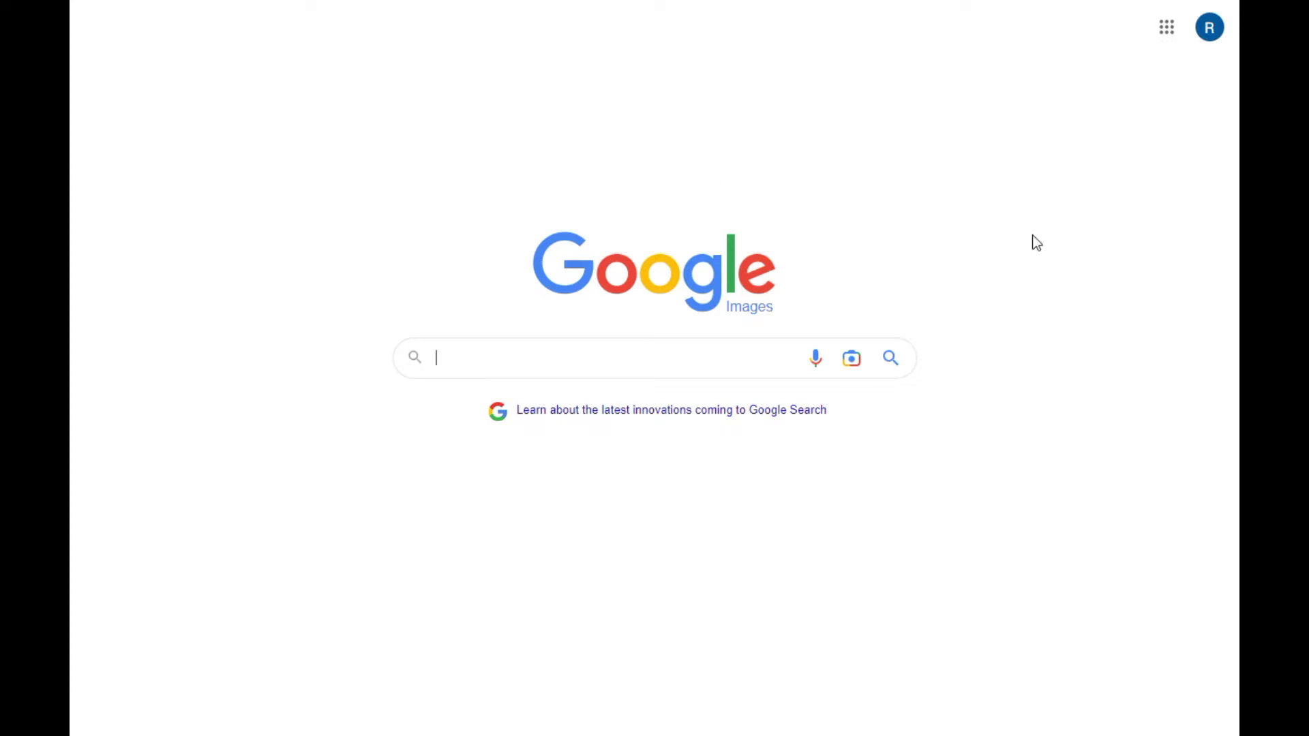
{"action": "left_click", "coordinate": [851, 360]}
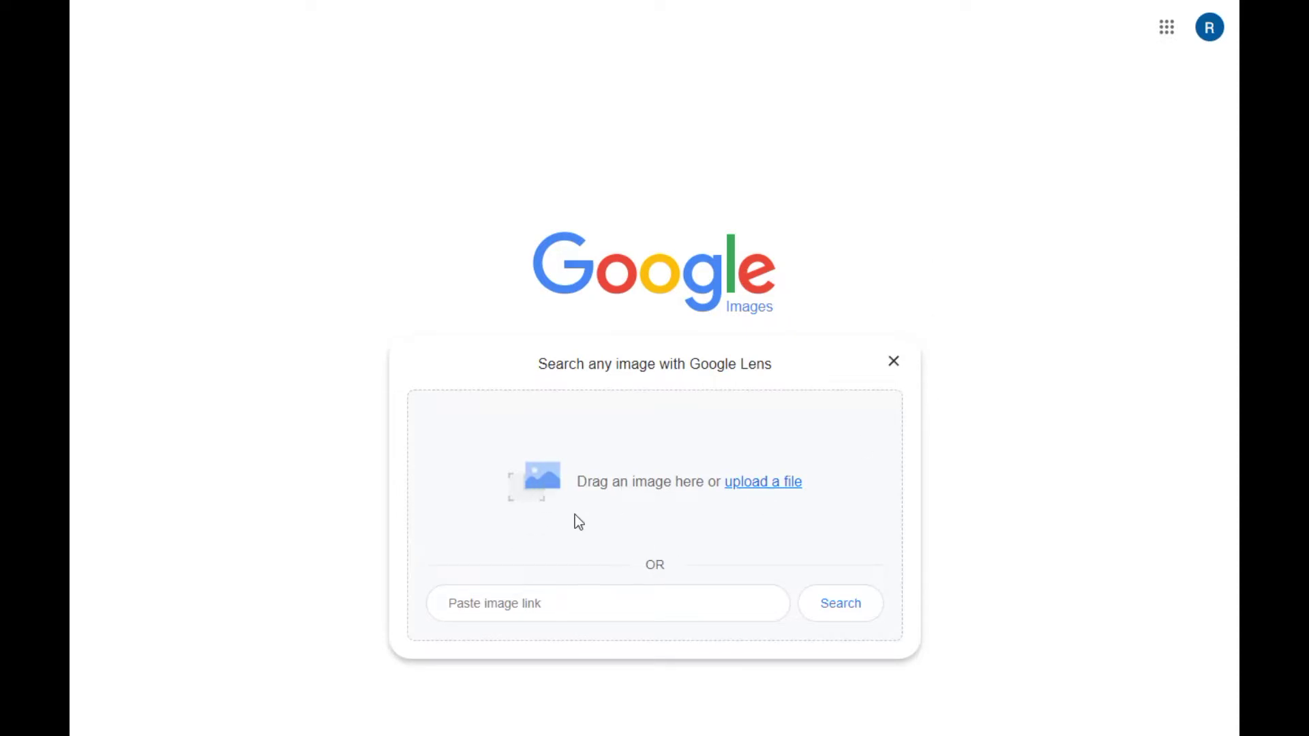
{"action": "left_click", "coordinate": [763, 488]}
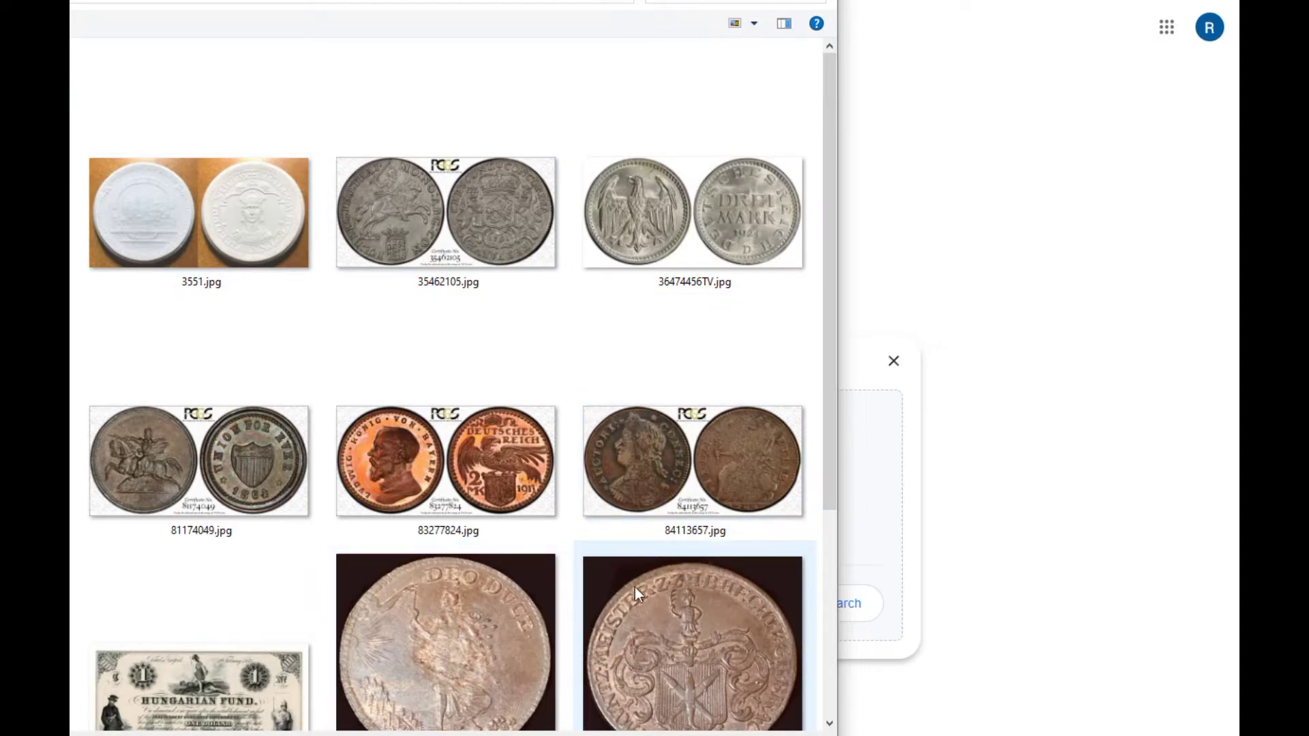
{"action": "left_click_drag", "start_coordinate": [190, 203], "coordinate": [224, 214]}
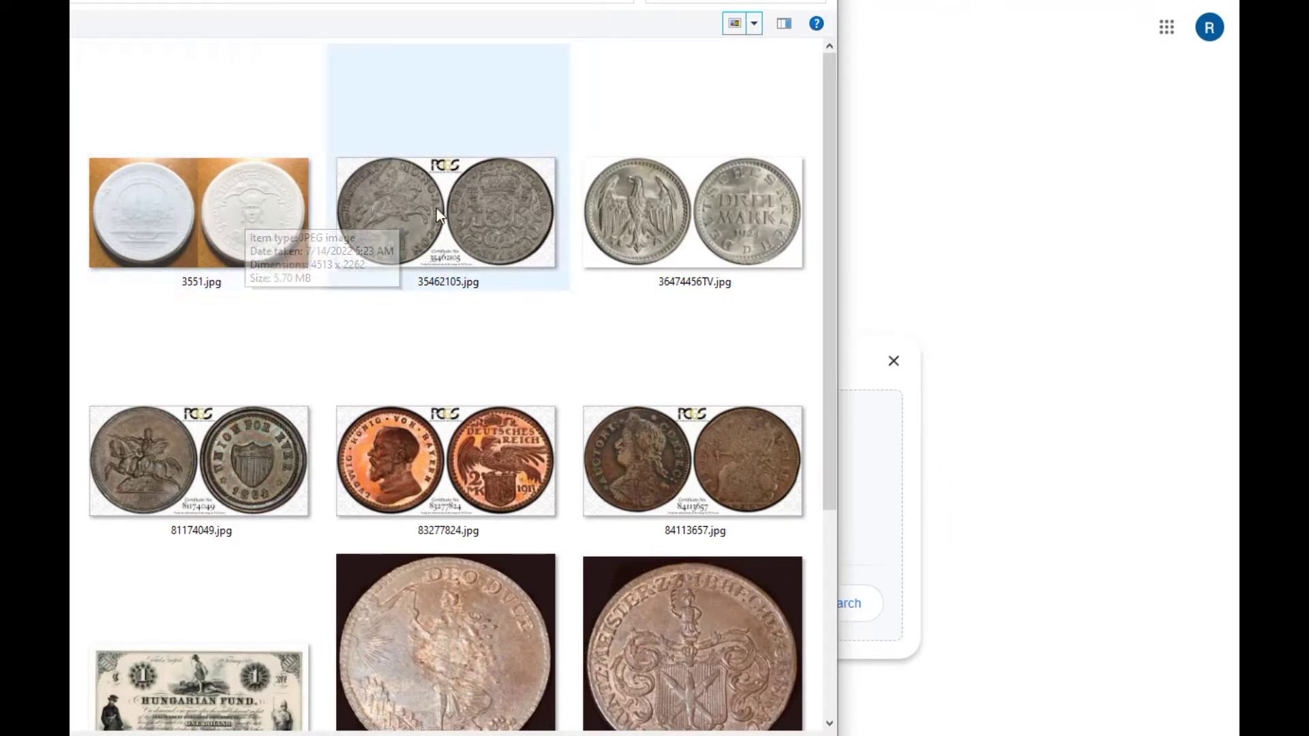
{"action": "double_click", "coordinate": [186, 212]}
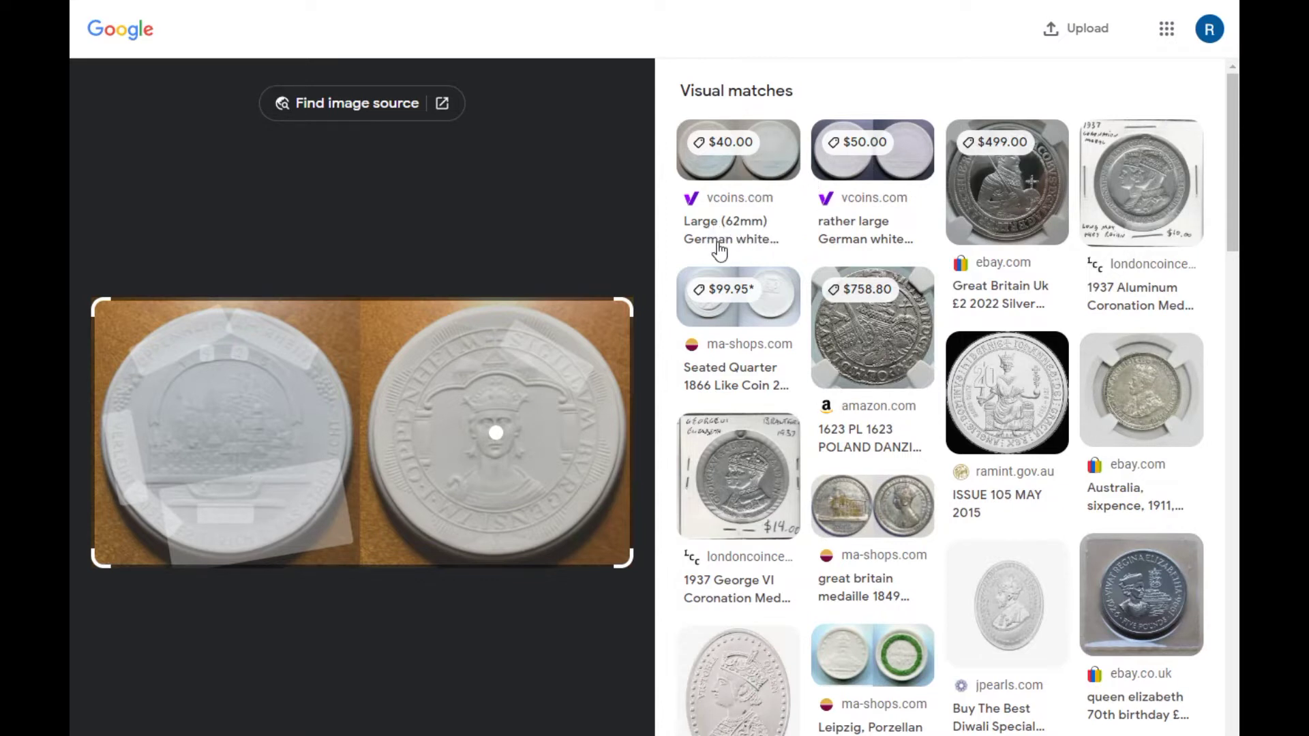
Step: Open the first vcoins.com match for the large German white porcelain medal and review its listing
{"action": "left_click", "coordinate": [774, 157]}
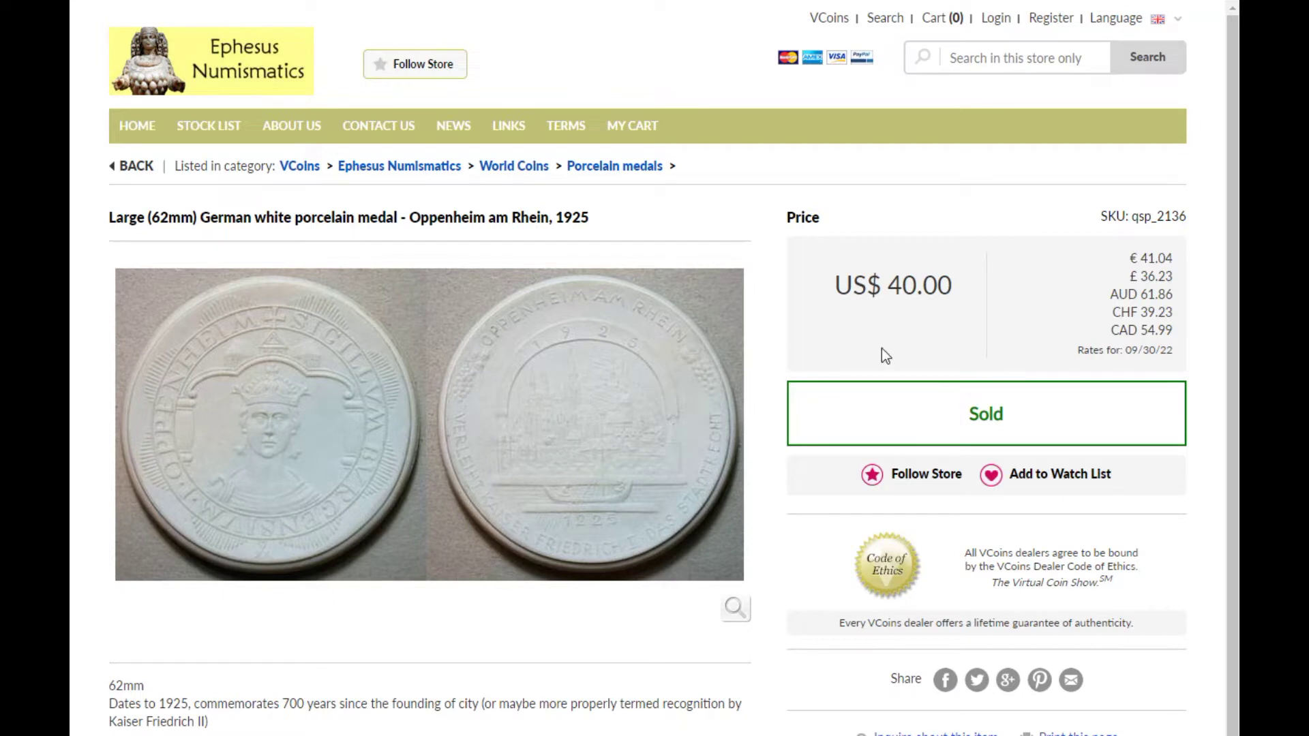
{"action": "scroll", "coordinate": [662, 394], "scroll_direction": "down", "scroll_amount": 1}
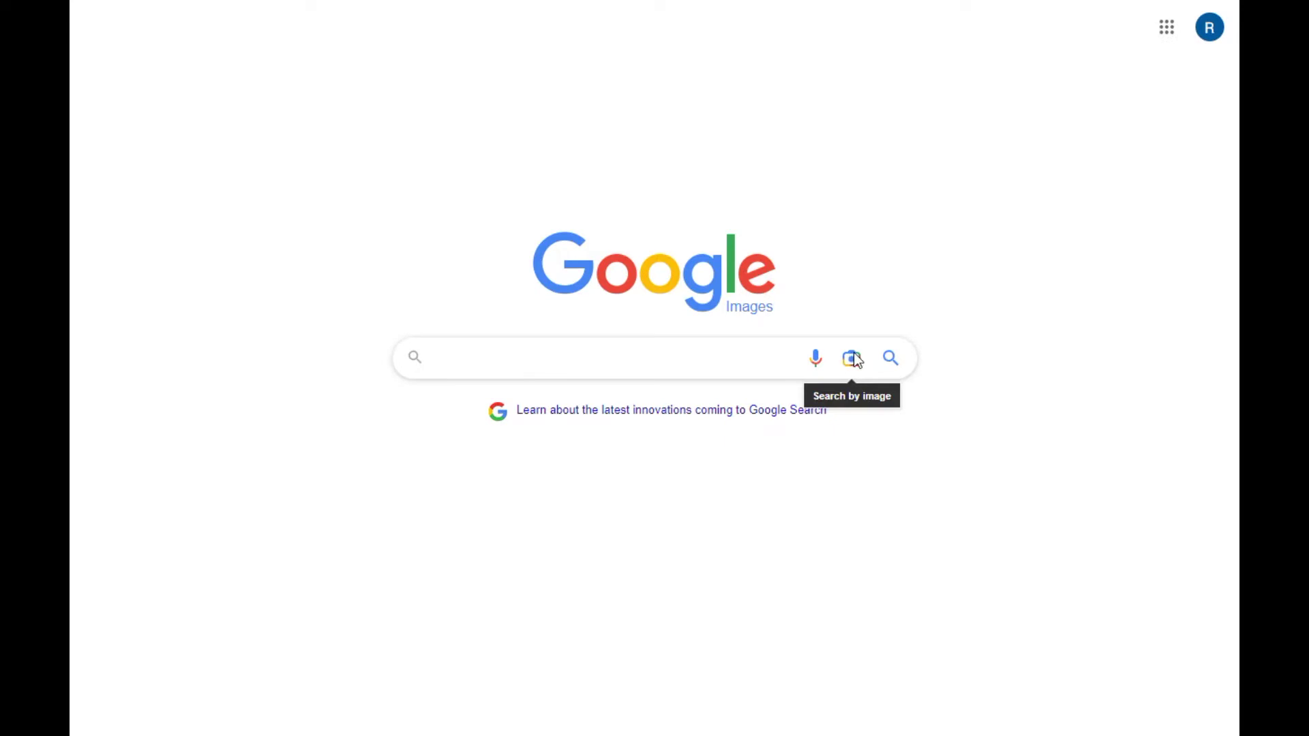
Step: Run a search by image in Google Images with the uploaded file 35462105.jpg
{"action": "left_click", "coordinate": [853, 359]}
{"action": "left_click", "coordinate": [785, 486]}
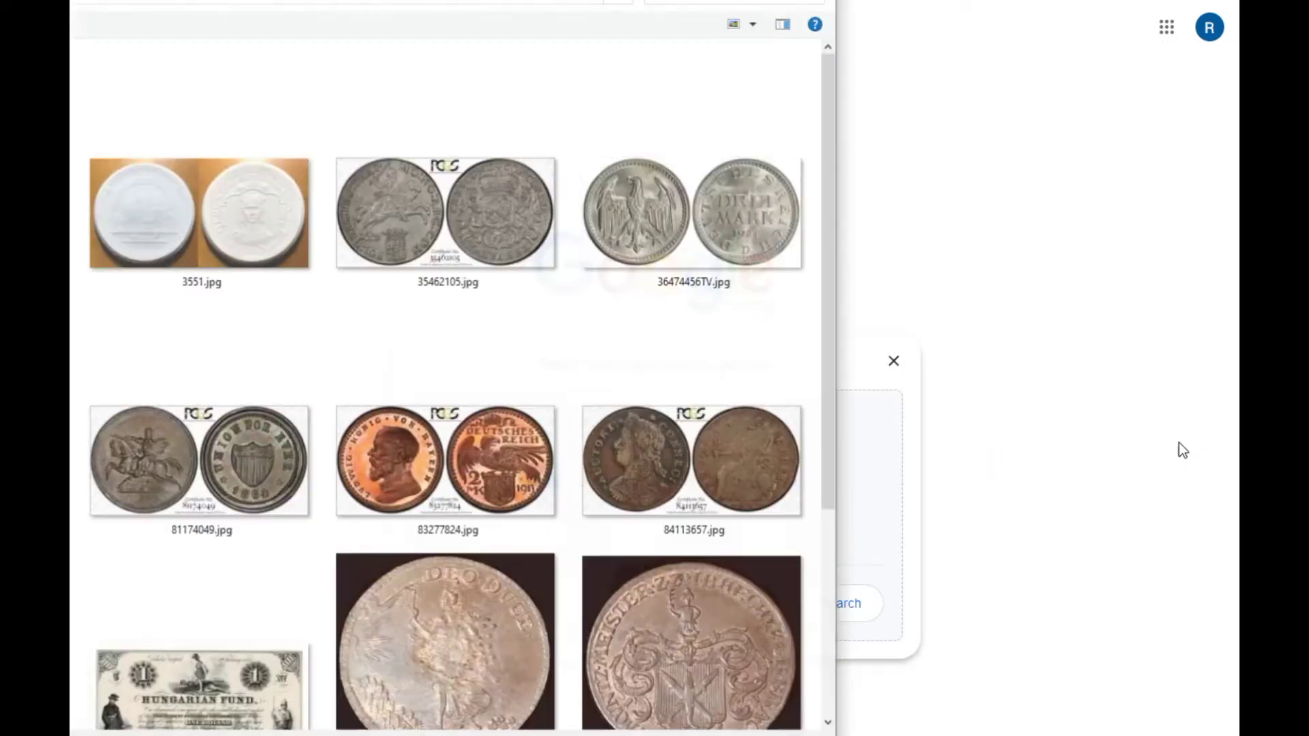
{"action": "double_click", "coordinate": [405, 195]}
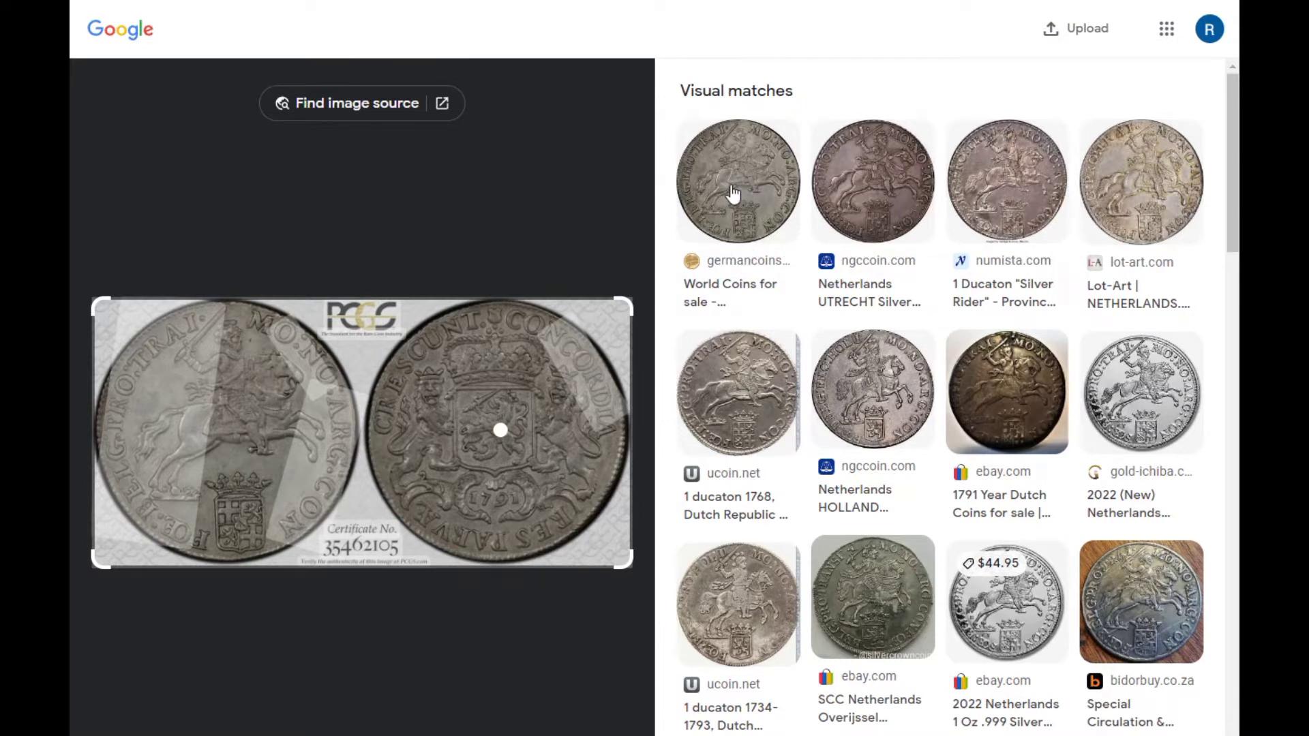
Step: Open the ngccoin.com match for the Netherlands Utrecht silver coin and examine its price guide table by year and grade
{"action": "left_click", "coordinate": [874, 182]}
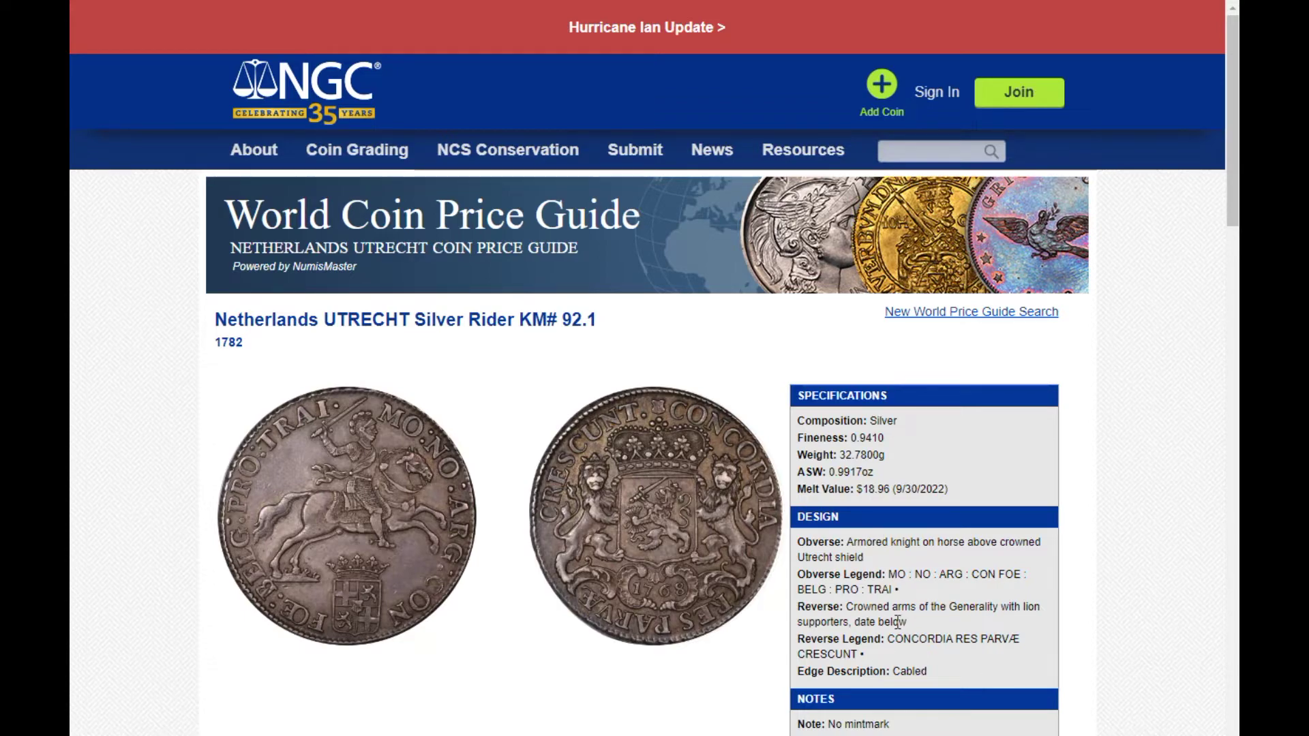
{"action": "scroll", "coordinate": [900, 621], "scroll_direction": "down", "scroll_amount": 4}
{"action": "scroll", "coordinate": [962, 553], "scroll_direction": "down", "scroll_amount": 8}
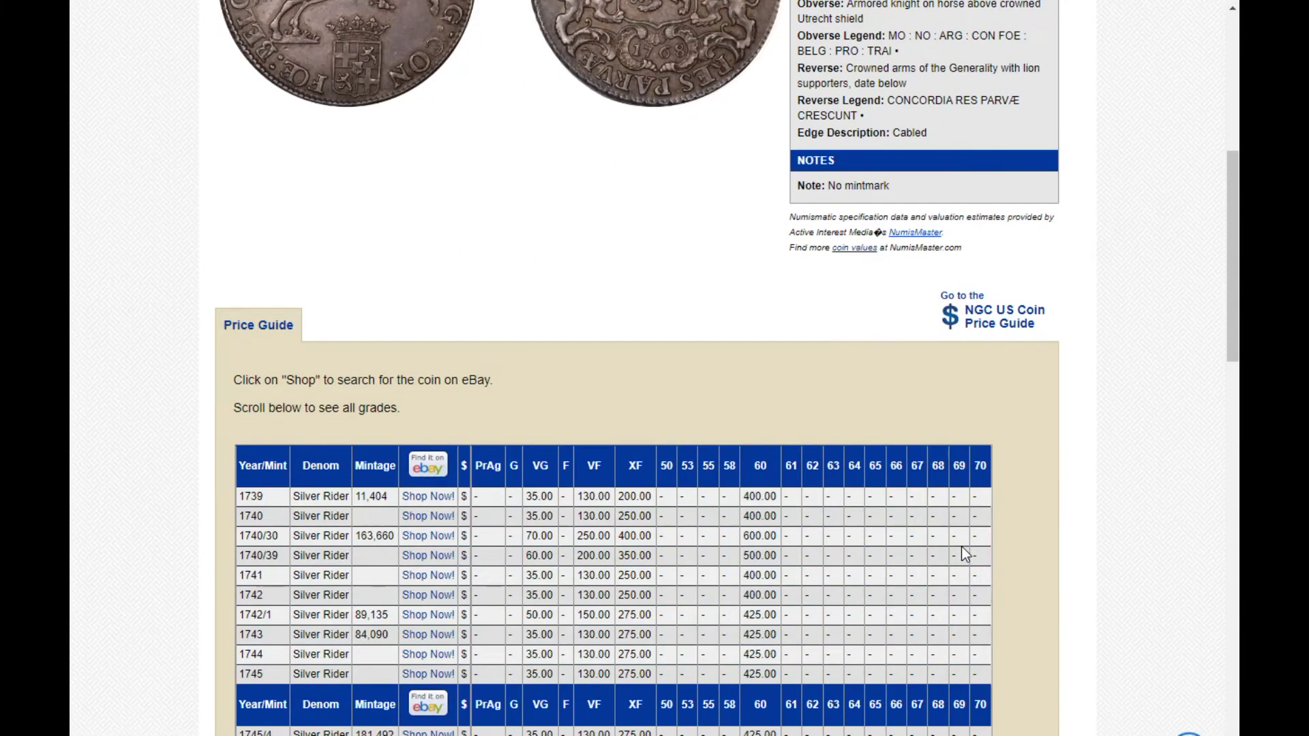
{"action": "scroll", "coordinate": [965, 556], "scroll_direction": "down", "scroll_amount": 1}
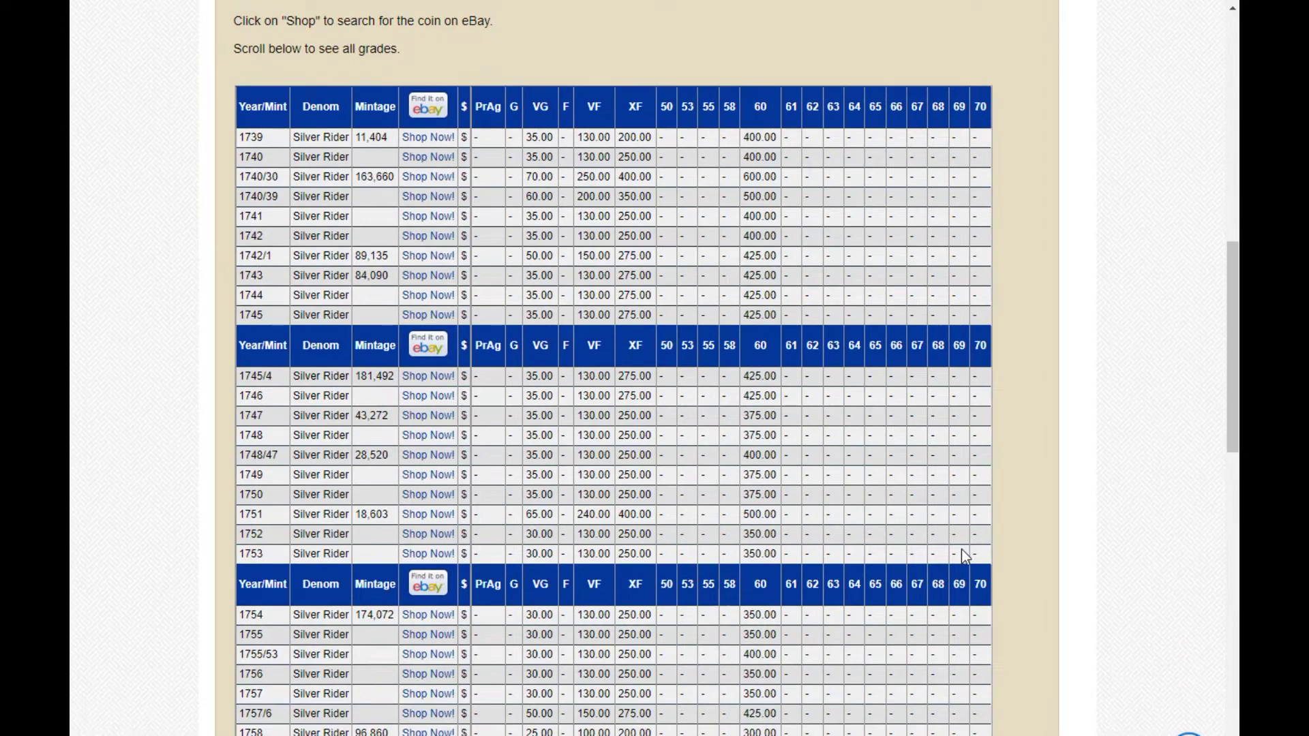
{"action": "scroll", "coordinate": [960, 549], "scroll_direction": "down", "scroll_amount": 8}
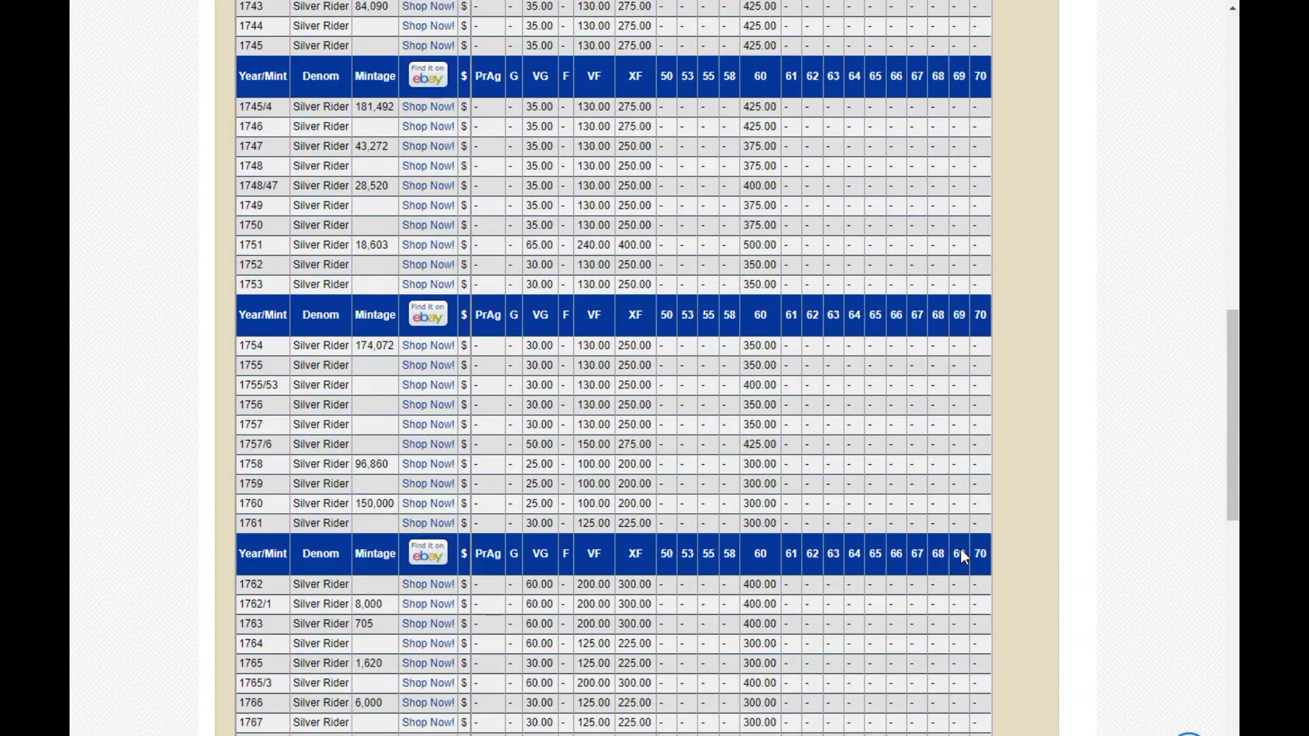
{"action": "scroll", "coordinate": [960, 554], "scroll_direction": "down", "scroll_amount": 7}
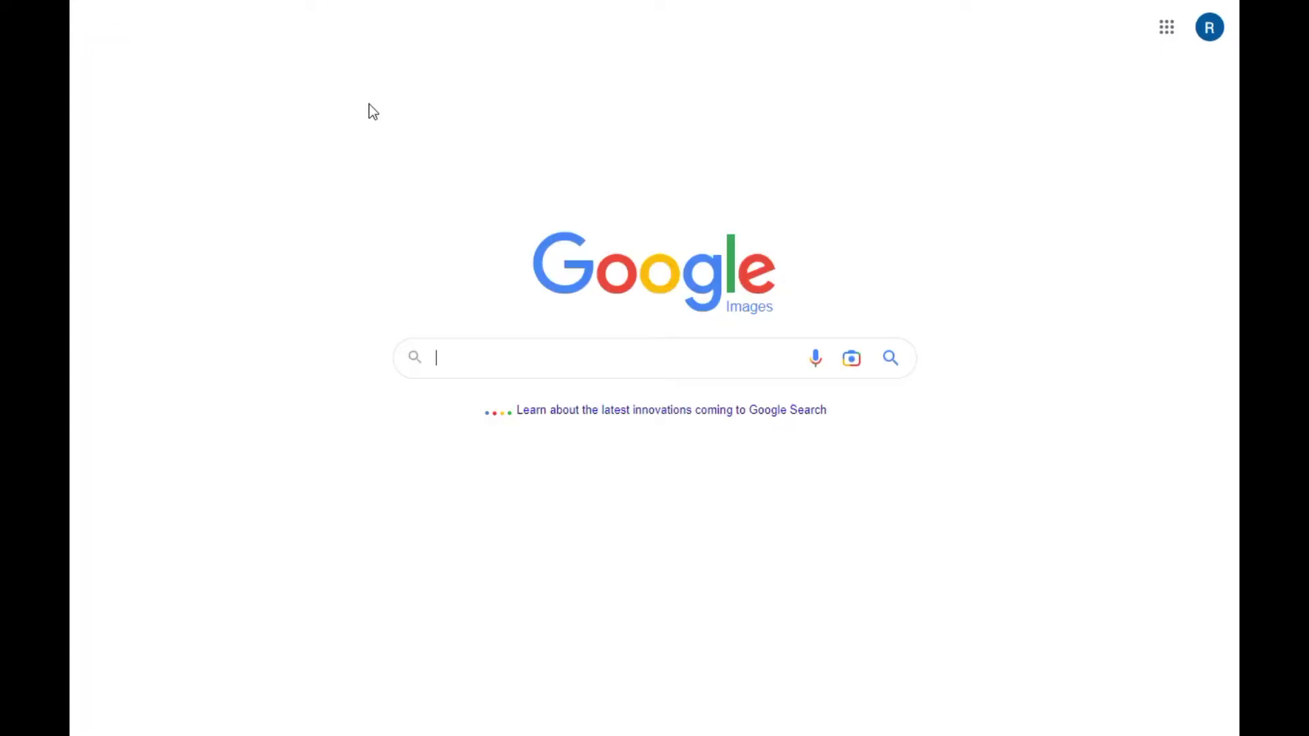
Step: Run a search by image in Google Images with the uploaded file 36474456TV.jpg
{"action": "left_click", "coordinate": [851, 359]}
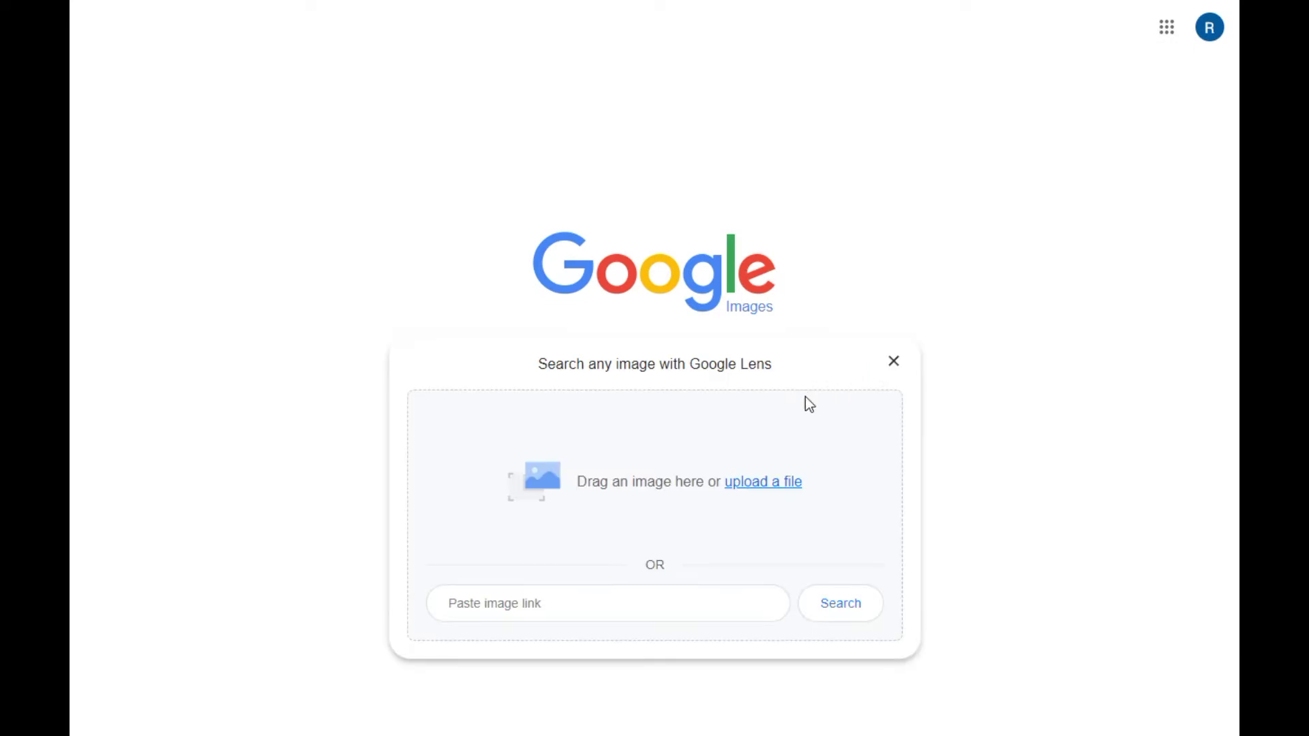
{"action": "left_click", "coordinate": [763, 482]}
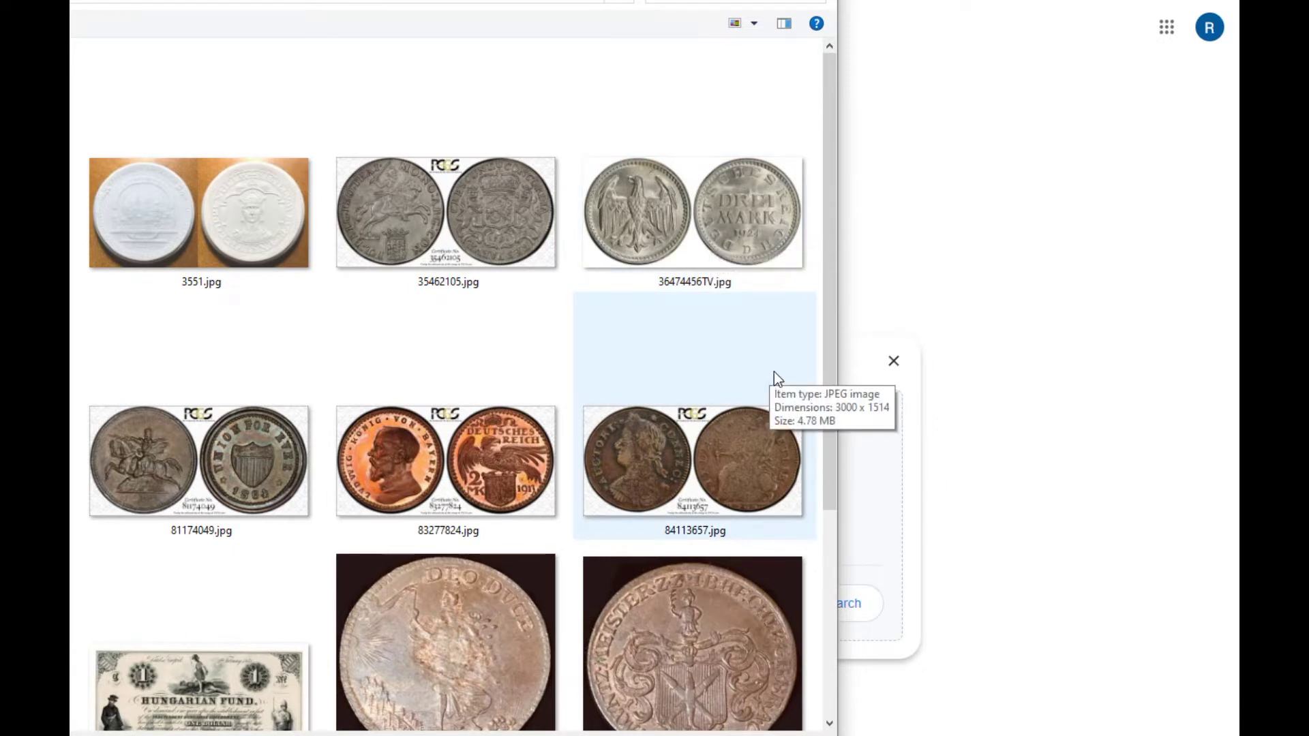
{"action": "left_click", "coordinate": [641, 214]}
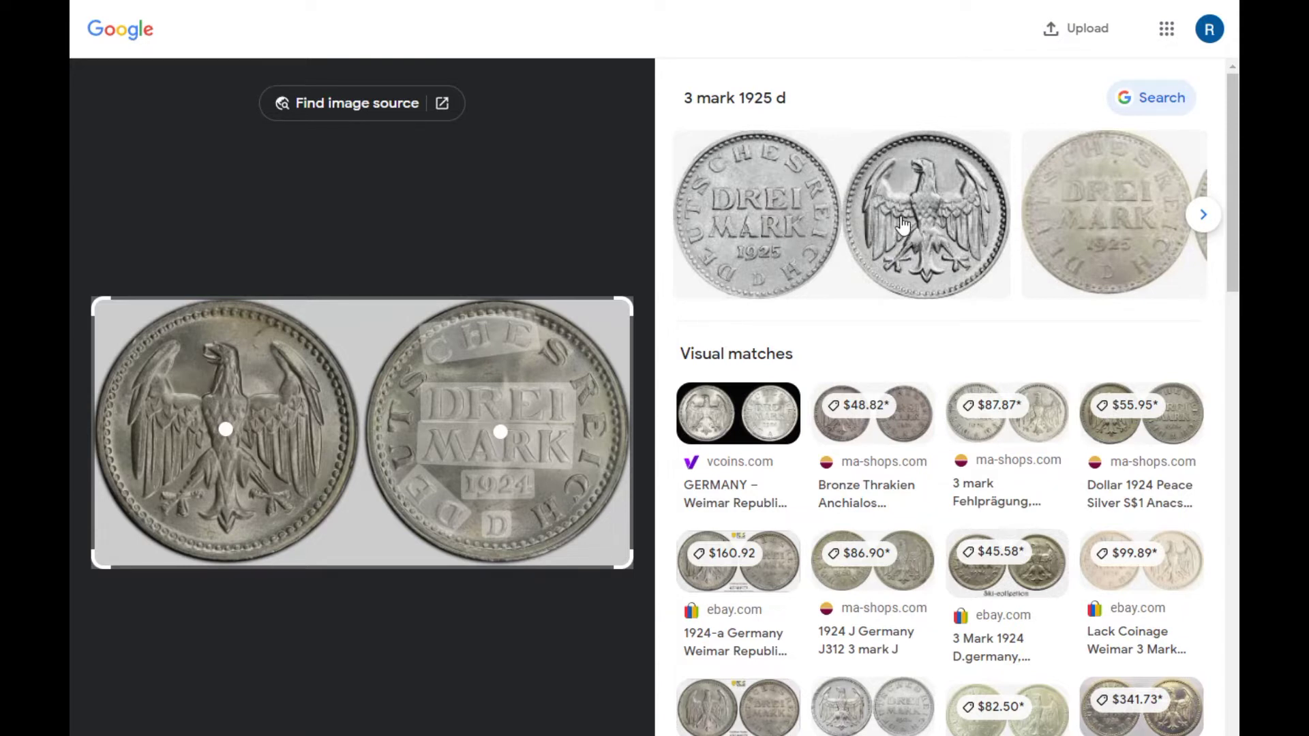
Step: Open the vcoins.com match for the German Weimar Republic coin and review its mint mark, price and description
{"action": "left_click", "coordinate": [724, 421]}
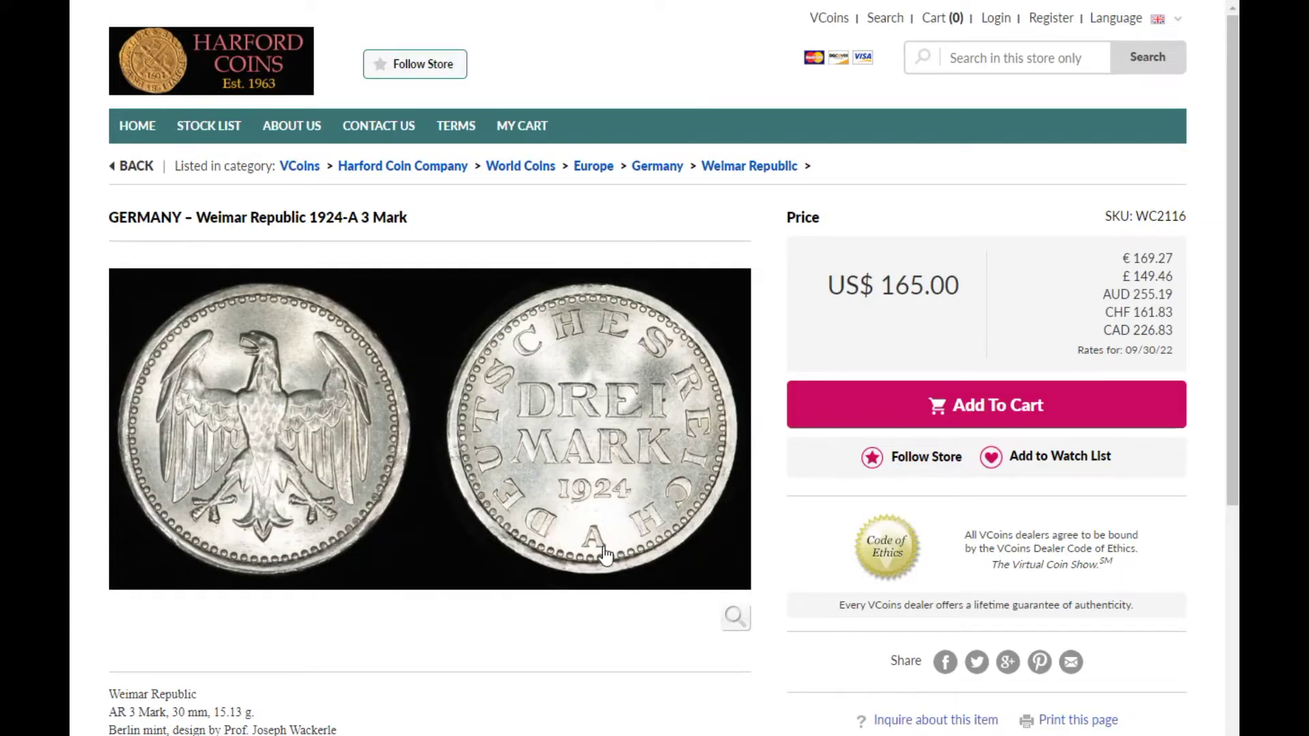
{"action": "scroll", "coordinate": [387, 474], "scroll_direction": "down", "scroll_amount": 4}
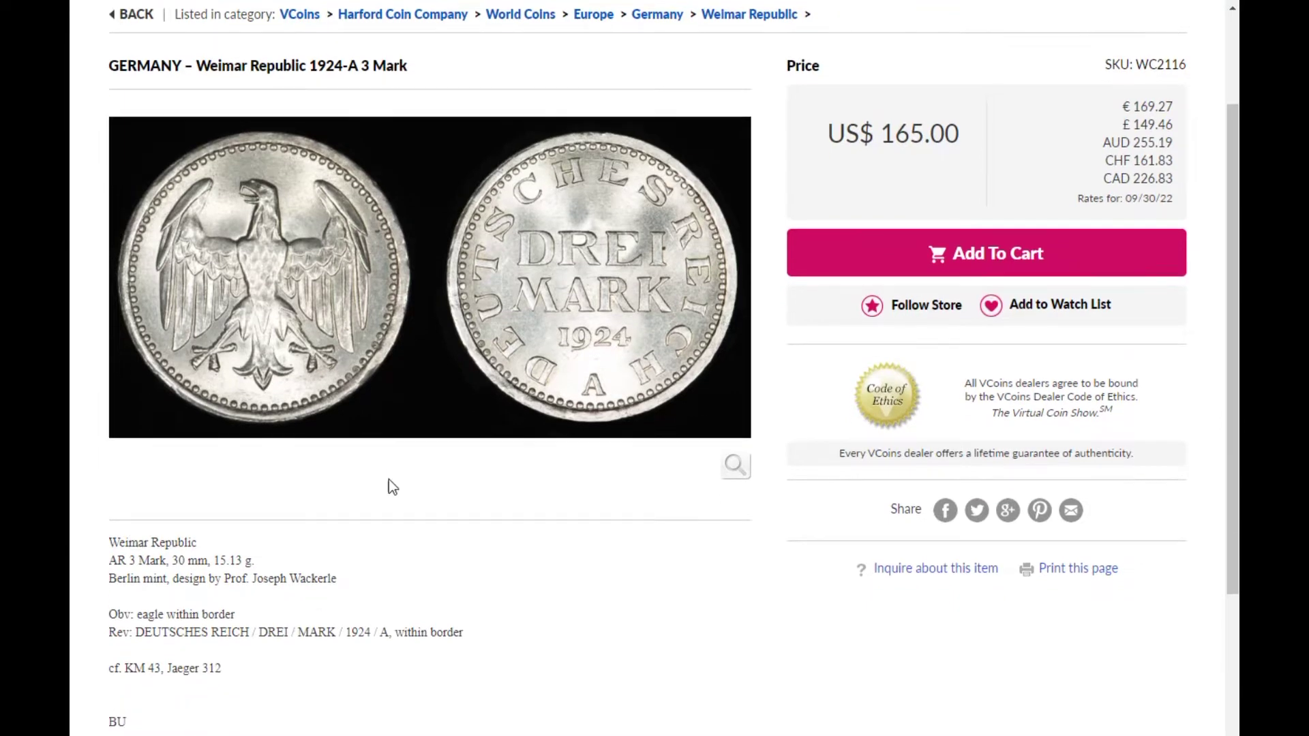
{"action": "scroll", "coordinate": [424, 471], "scroll_direction": "up", "scroll_amount": 1}
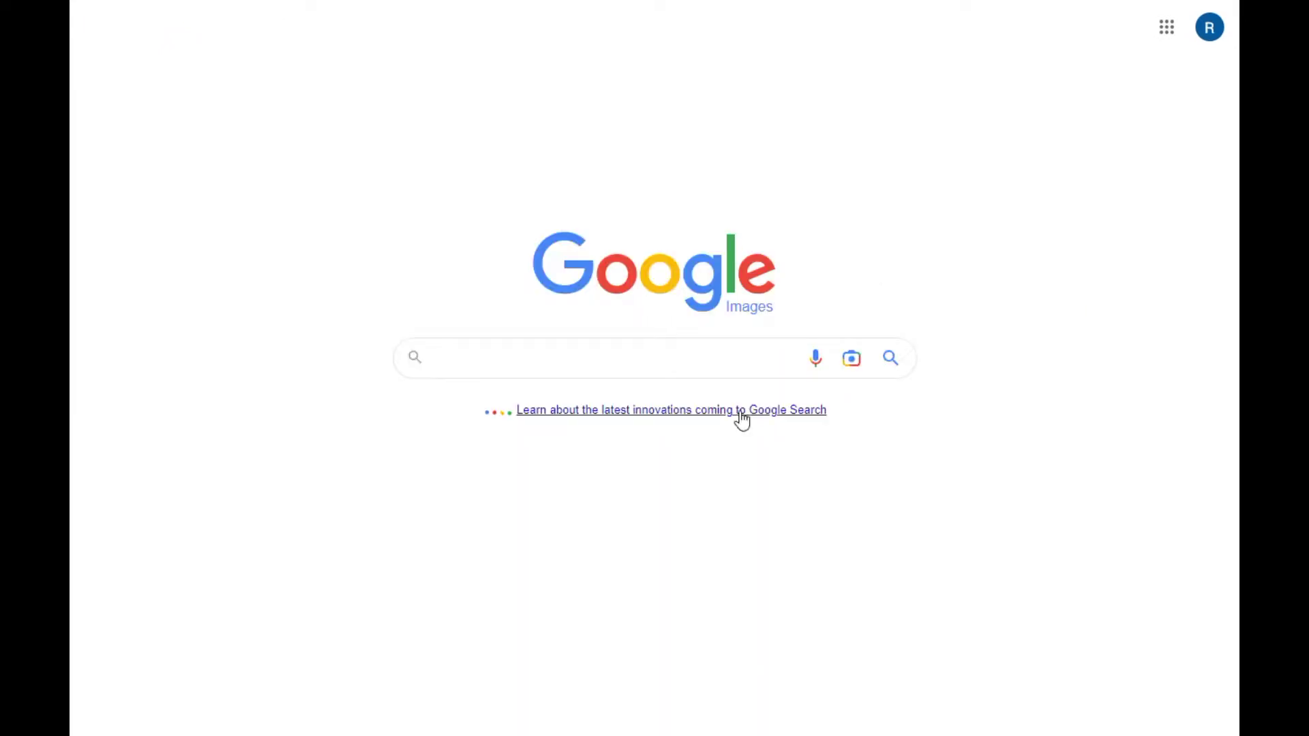
Step: Run a search by image in Google Images with the uploaded file 81174049.jpg
{"action": "left_click", "coordinate": [853, 361]}
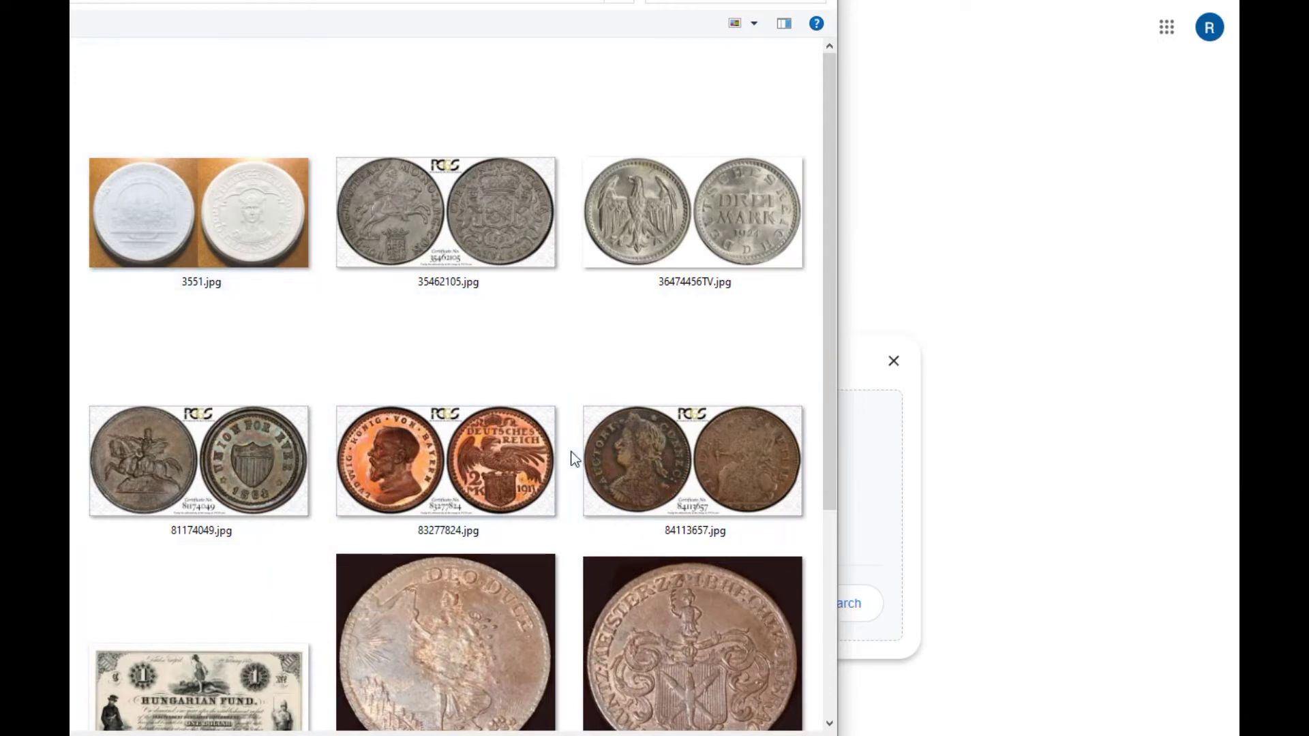
{"action": "left_click", "coordinate": [222, 457]}
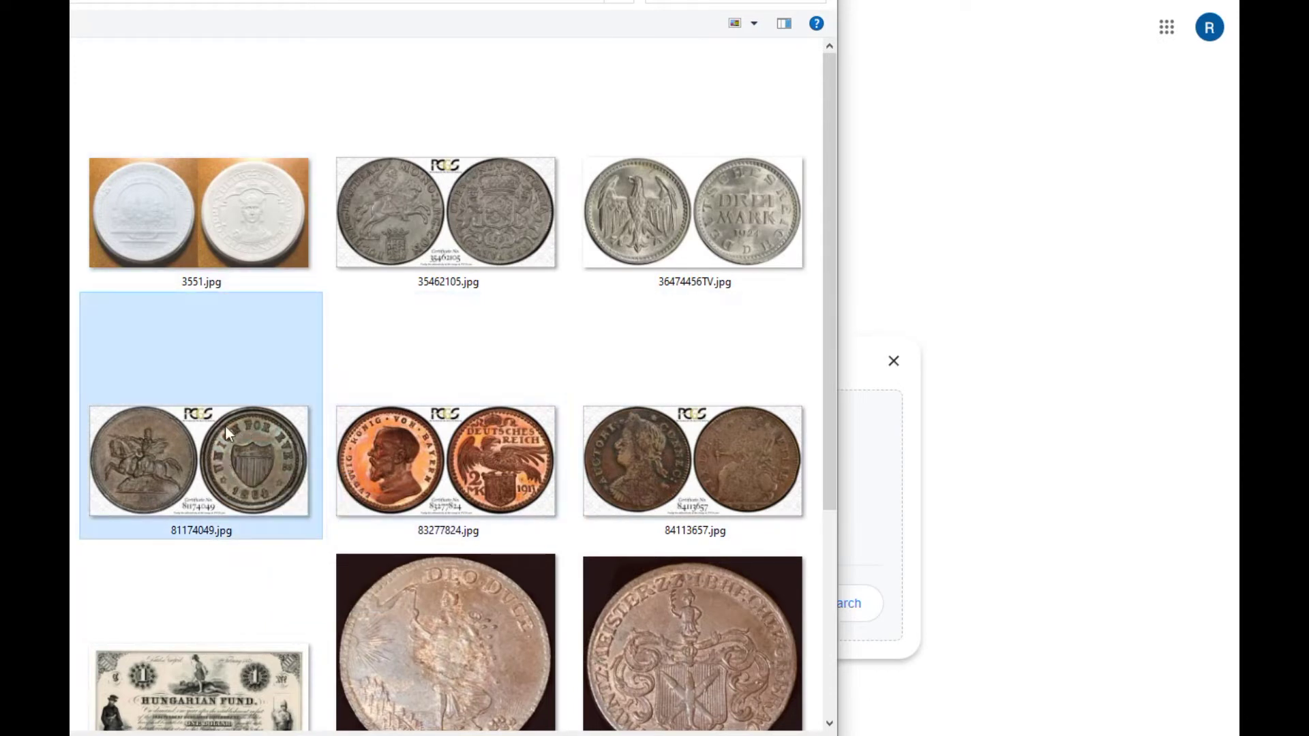
{"action": "double_click", "coordinate": [224, 425]}
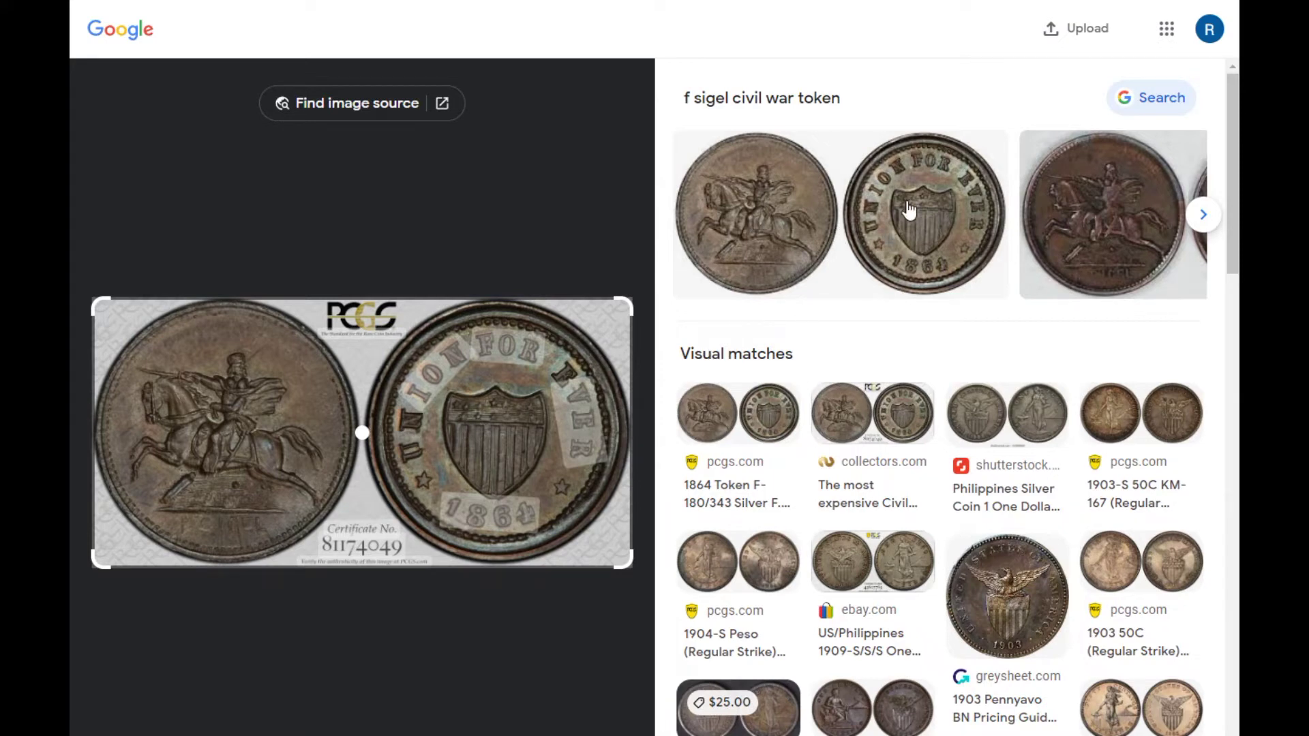
Step: Open the pcgs.com match for the 1864 F. Sigel token and examine its title, images, specifications, price guide and auction sections
{"action": "left_click", "coordinate": [713, 429]}
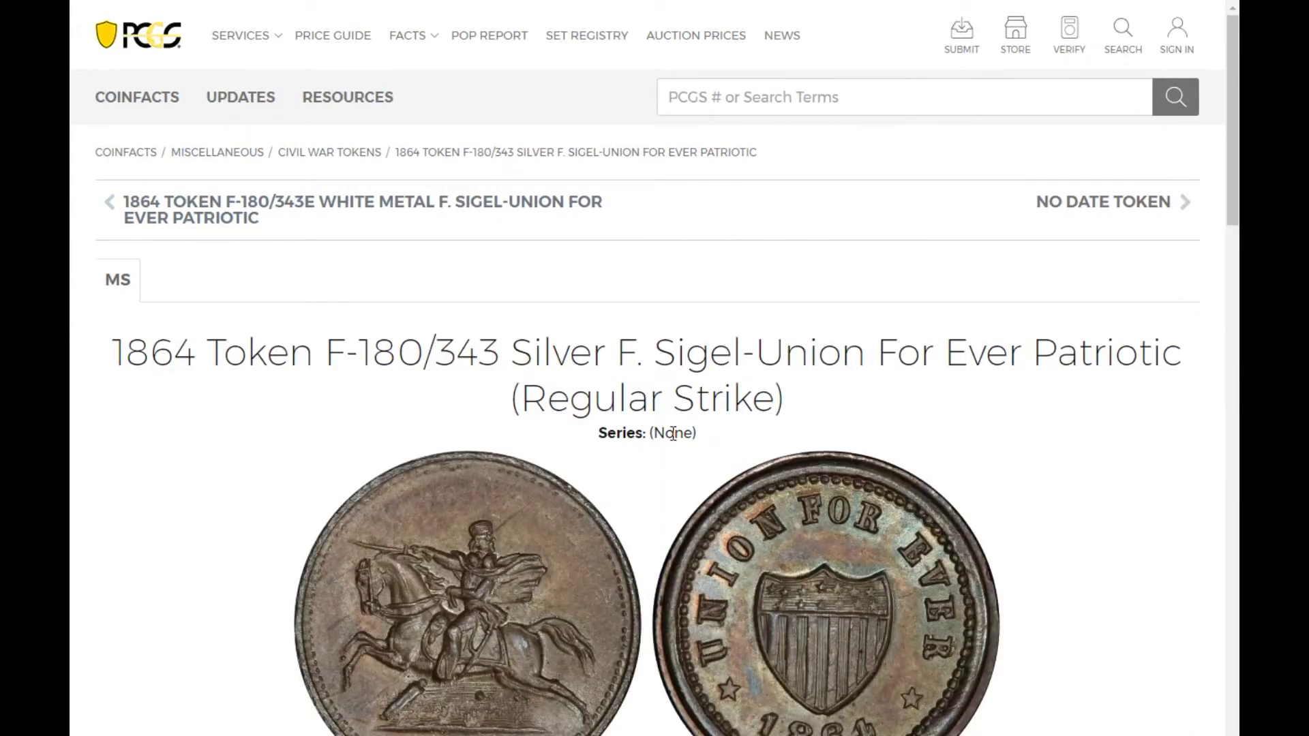
{"action": "scroll", "coordinate": [762, 266], "scroll_direction": "down", "scroll_amount": 3}
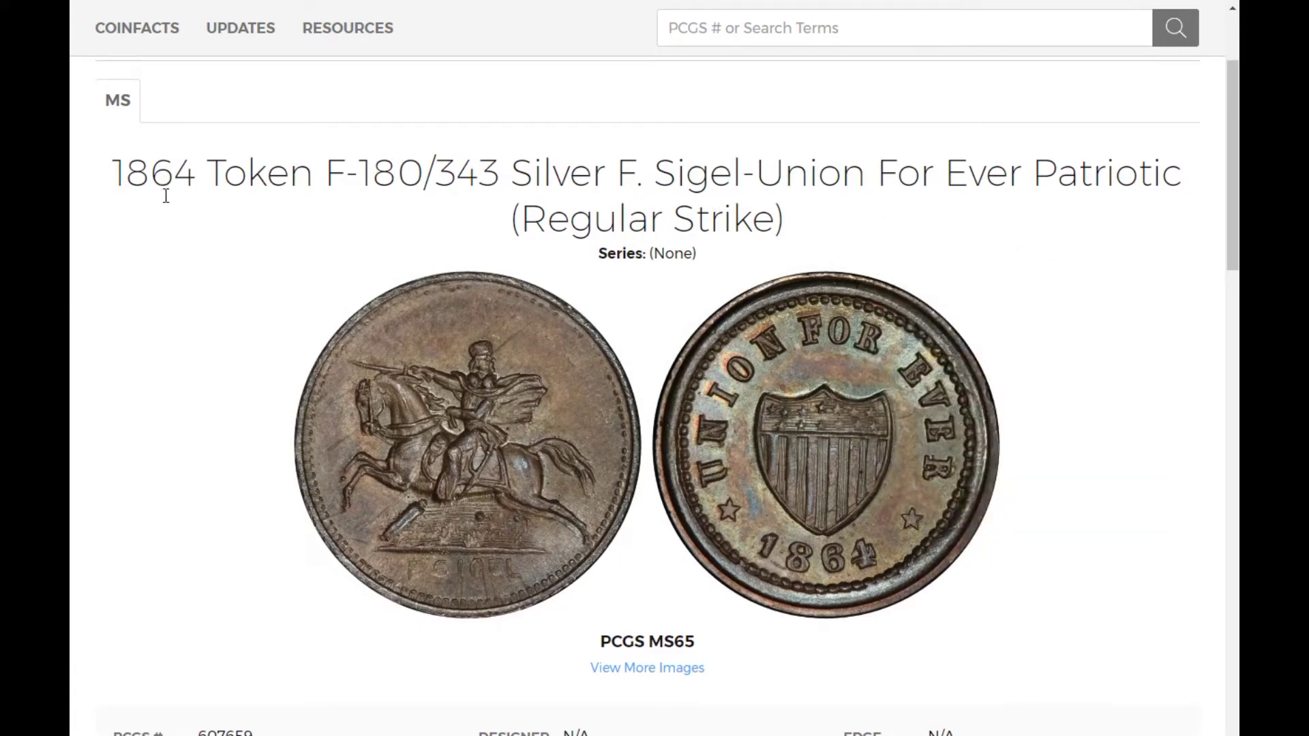
{"action": "scroll", "coordinate": [278, 266], "scroll_direction": "up", "scroll_amount": 3}
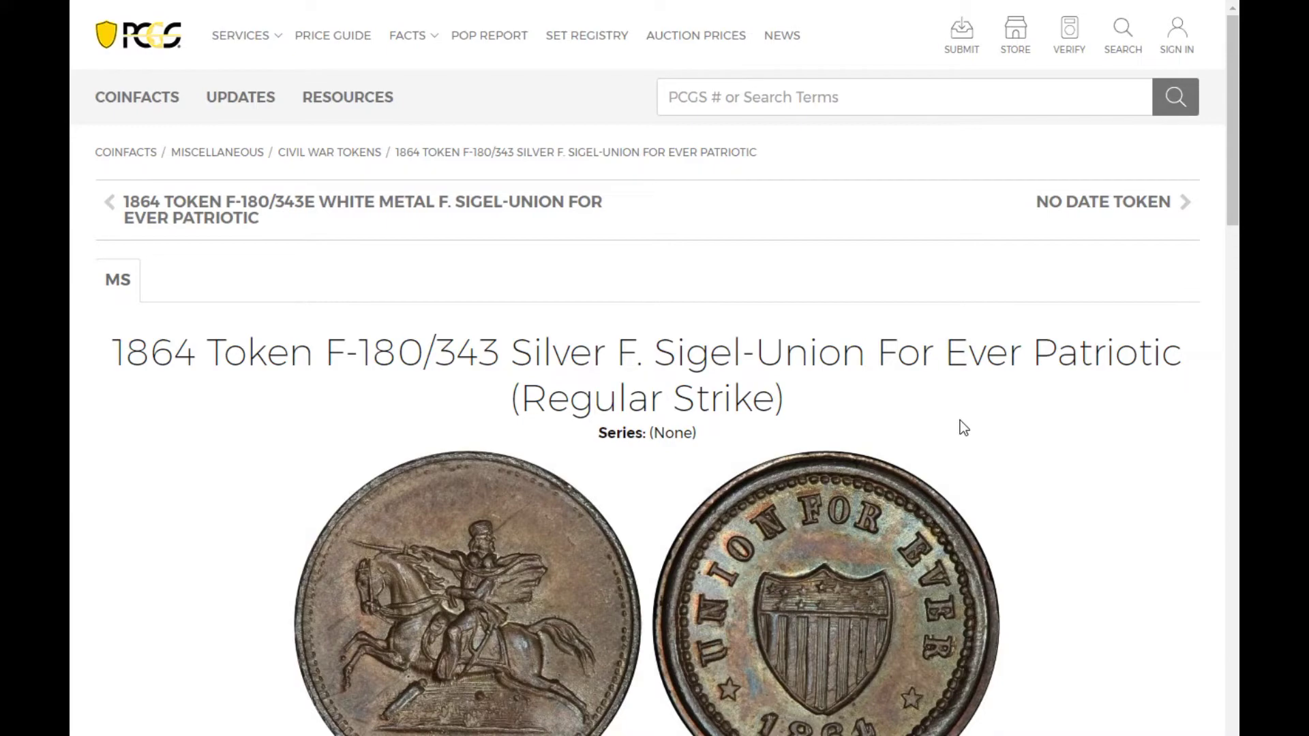
{"action": "scroll", "coordinate": [960, 422], "scroll_direction": "down", "scroll_amount": 3}
{"action": "scroll", "coordinate": [986, 422], "scroll_direction": "down", "scroll_amount": 15}
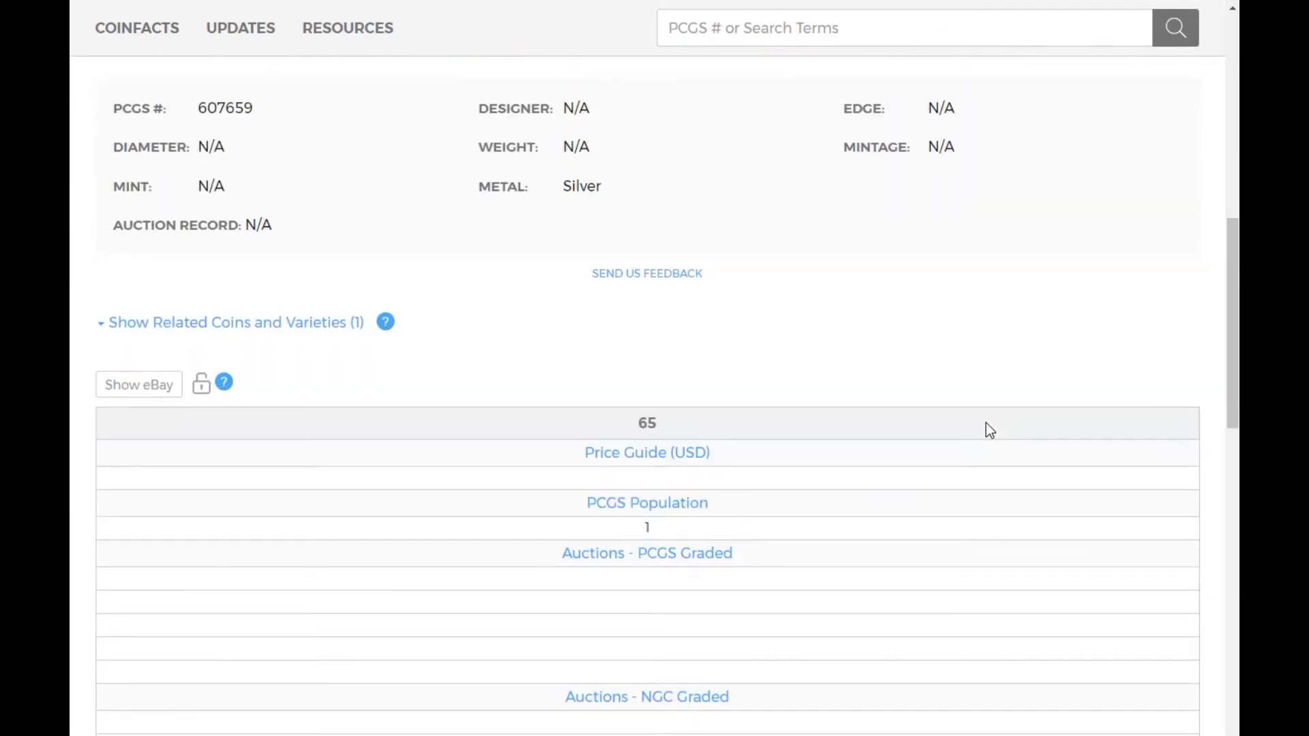
{"action": "scroll", "coordinate": [985, 430], "scroll_direction": "down", "scroll_amount": 5}
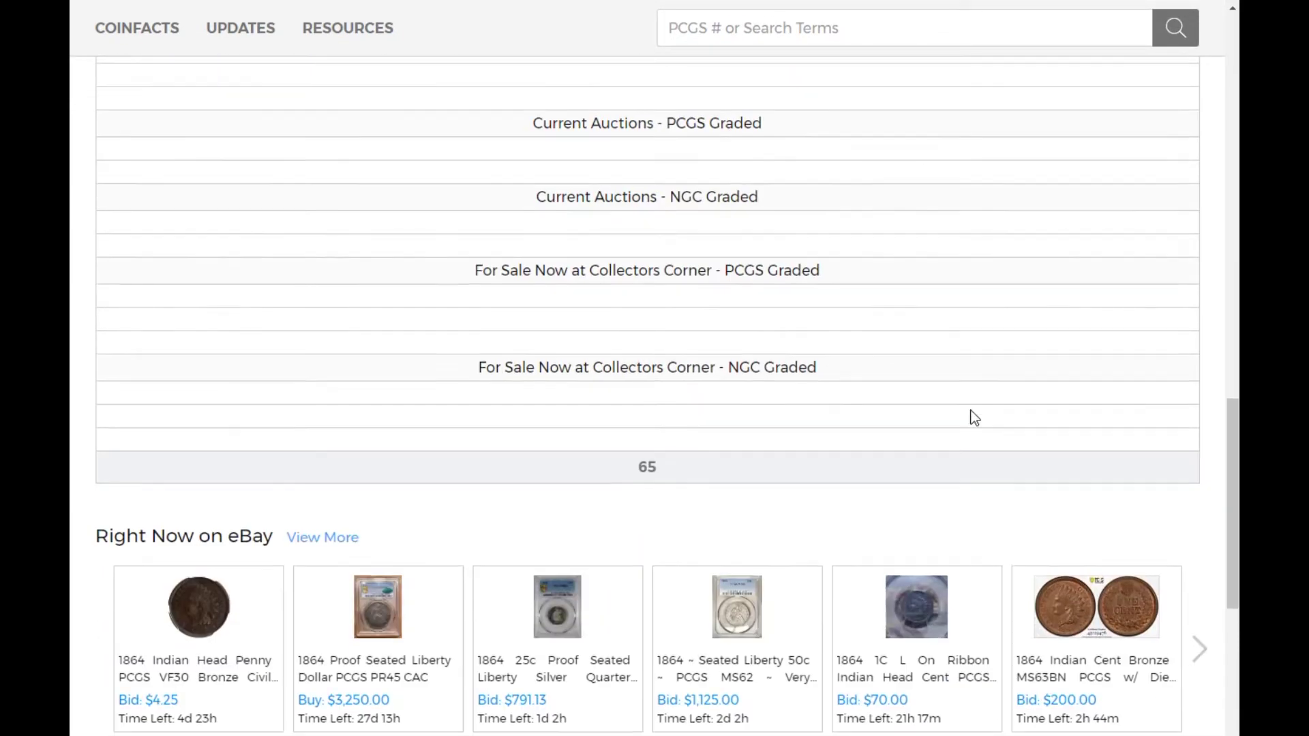
{"action": "scroll", "coordinate": [971, 418], "scroll_direction": "up", "scroll_amount": 6}
{"action": "scroll", "coordinate": [951, 382], "scroll_direction": "up", "scroll_amount": 10}
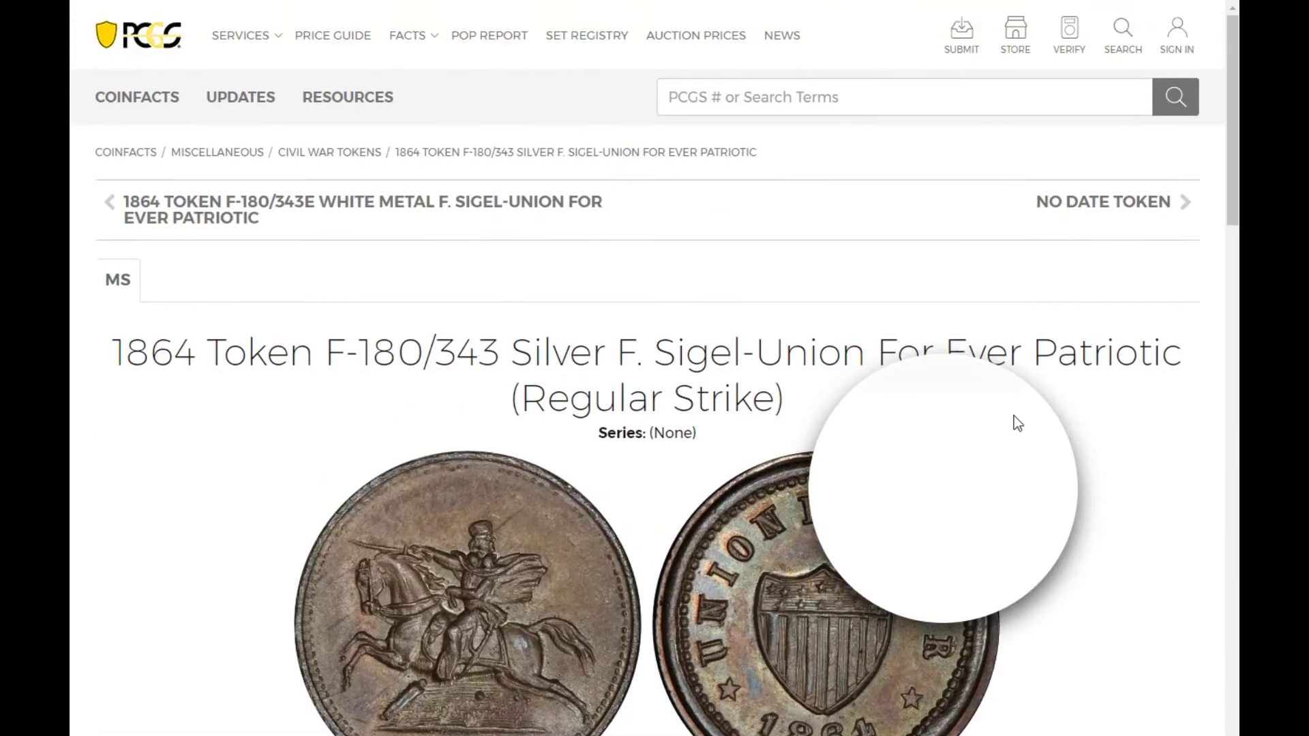
{"action": "scroll", "coordinate": [879, 440], "scroll_direction": "down", "scroll_amount": 3}
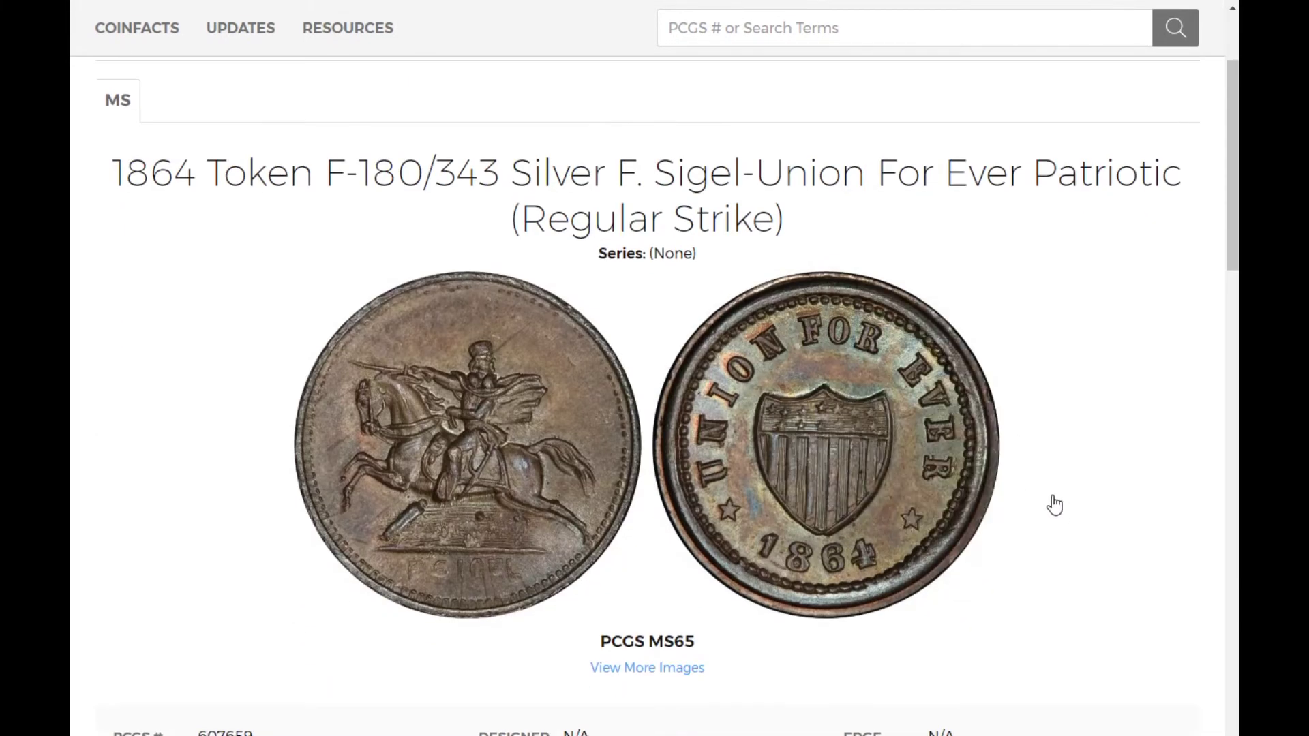
{"action": "scroll", "coordinate": [614, 355], "scroll_direction": "down", "scroll_amount": 1}
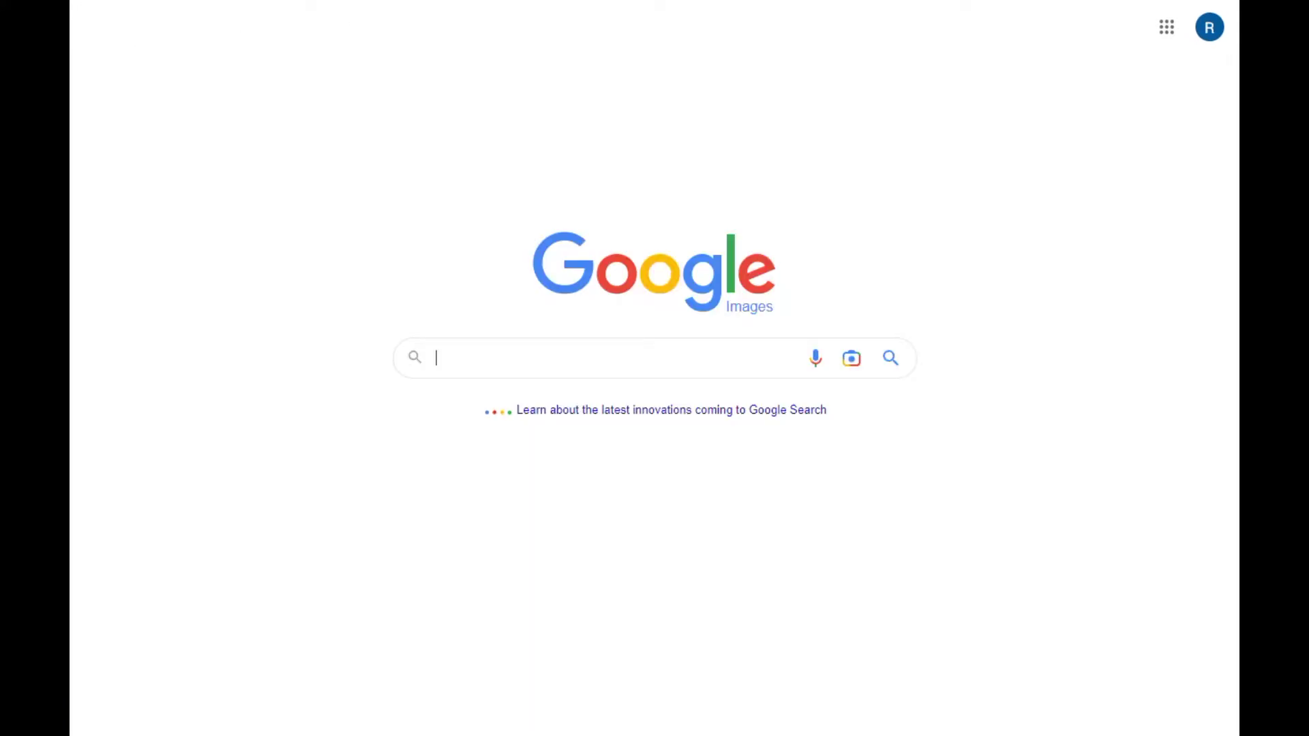
Step: Run a search by image with the uploaded file 83277824.jpg and open the fandom.com match for the Bavarian 2 mark coin
{"action": "left_click", "coordinate": [852, 359]}
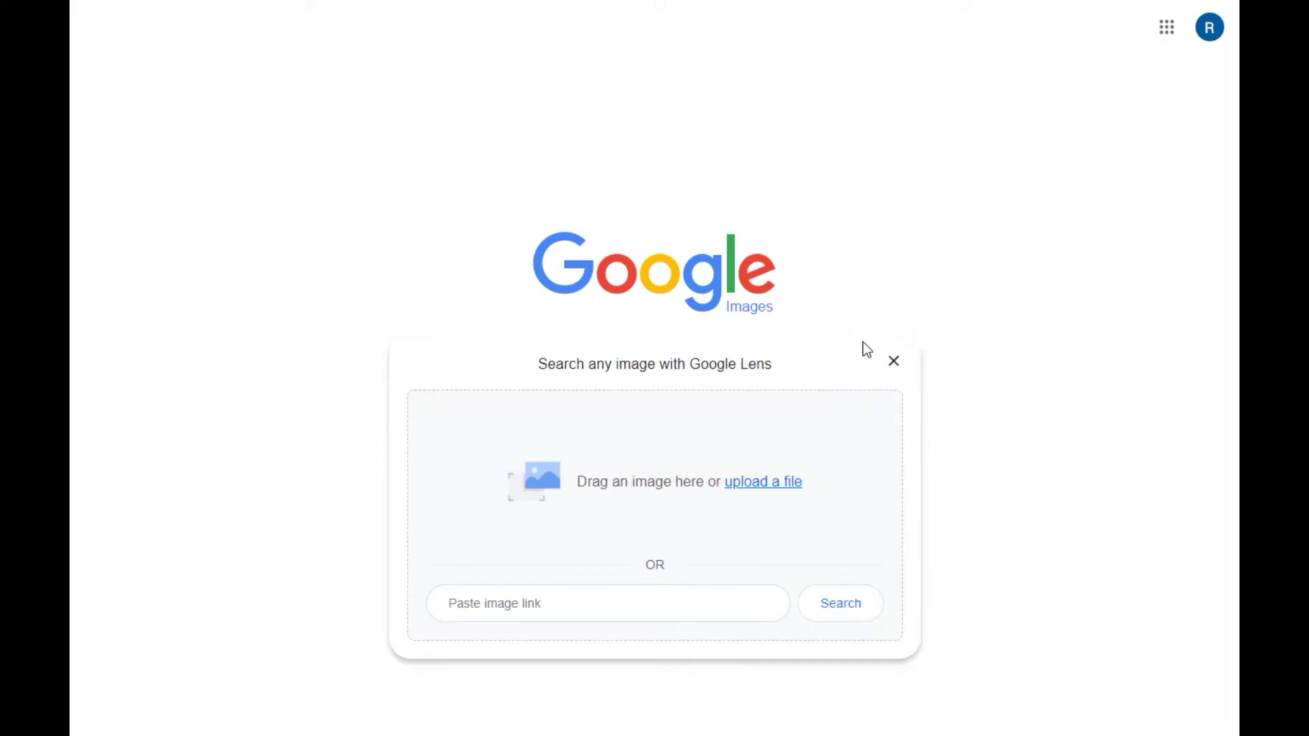
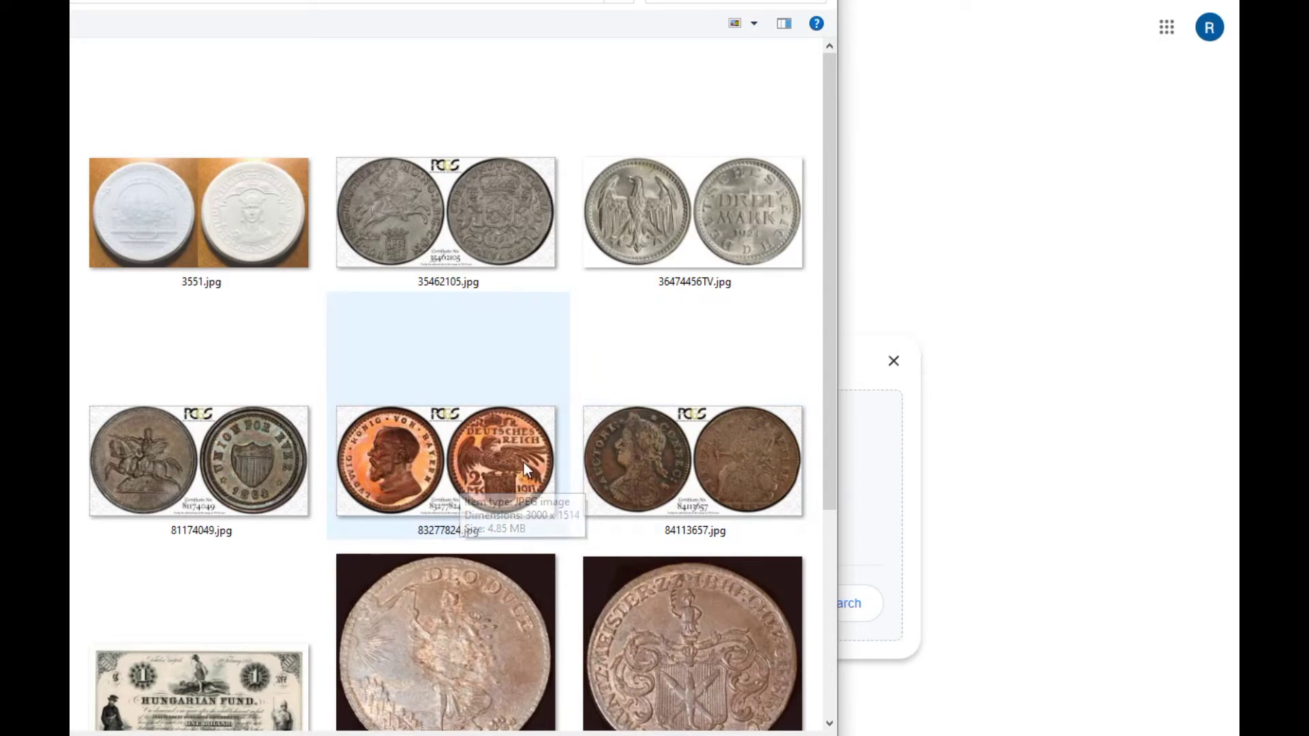
{"action": "double_click", "coordinate": [493, 446]}
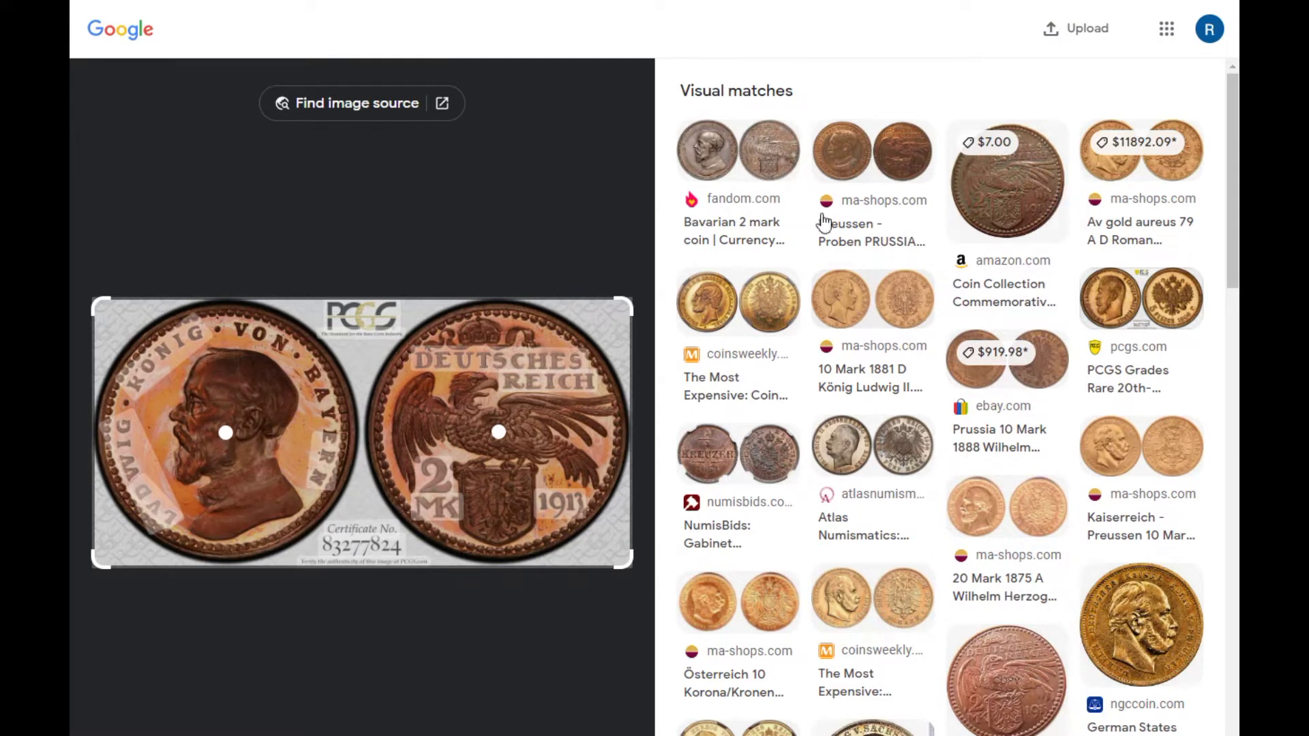
{"action": "left_click", "coordinate": [740, 200]}
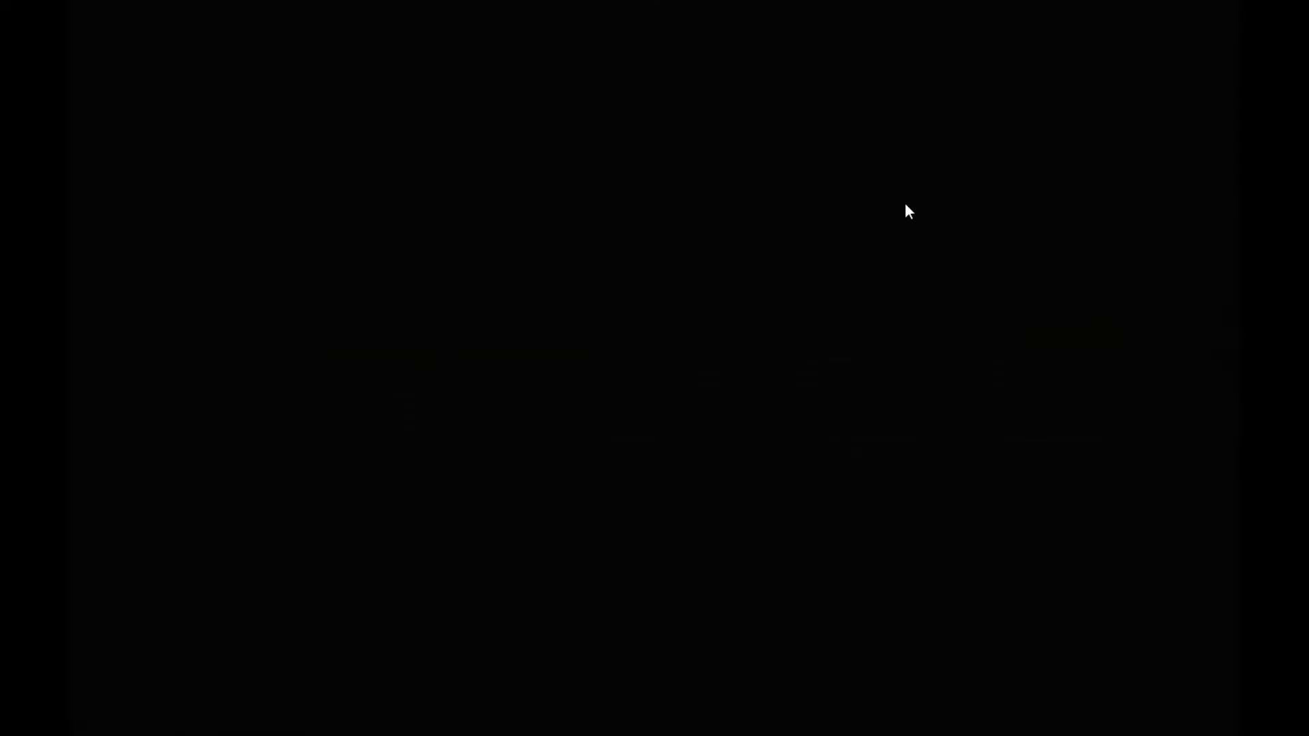
Step: Examine the Bavarian 2 mark coin article, including its issue years, measurements, composition, appearance and history sections
{"action": "mouse_move", "coordinate": [783, 385]}
{"action": "scroll", "coordinate": [789, 458], "scroll_direction": "down", "scroll_amount": 3}
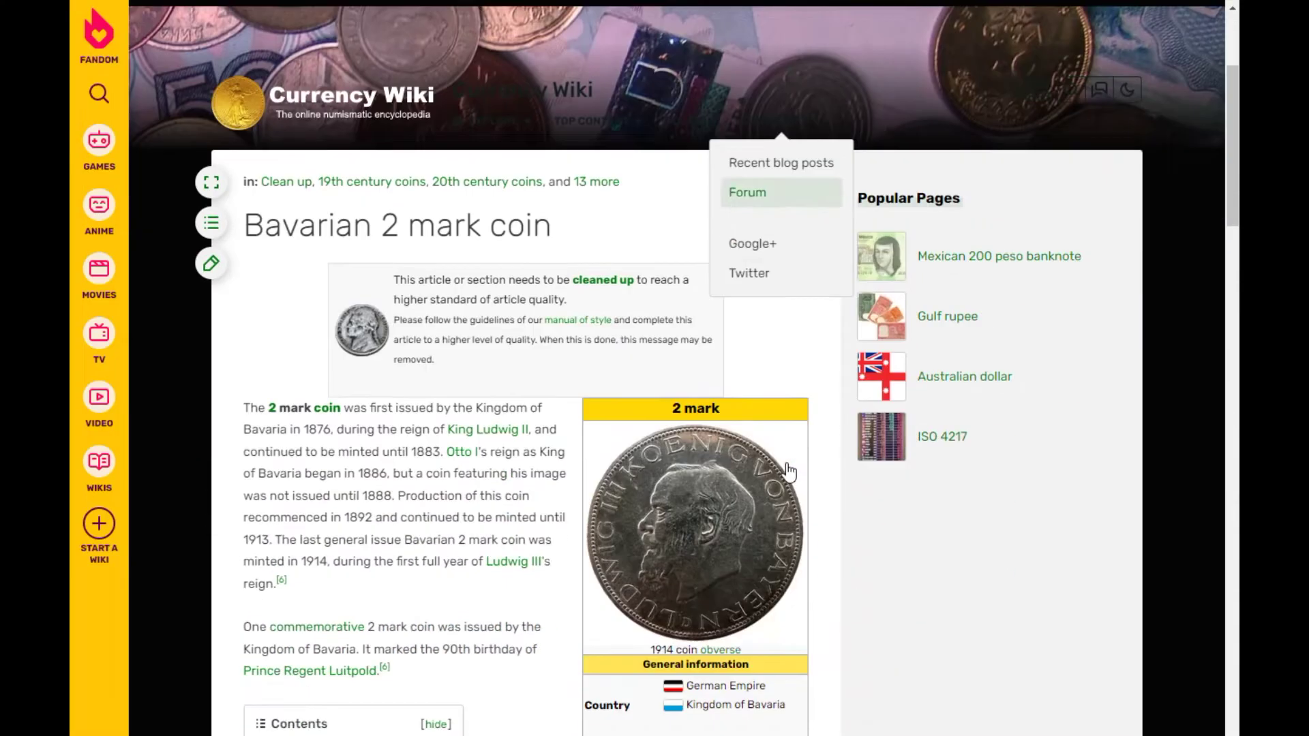
{"action": "scroll", "coordinate": [789, 471], "scroll_direction": "down", "scroll_amount": 4}
{"action": "scroll", "coordinate": [789, 470], "scroll_direction": "down", "scroll_amount": 18}
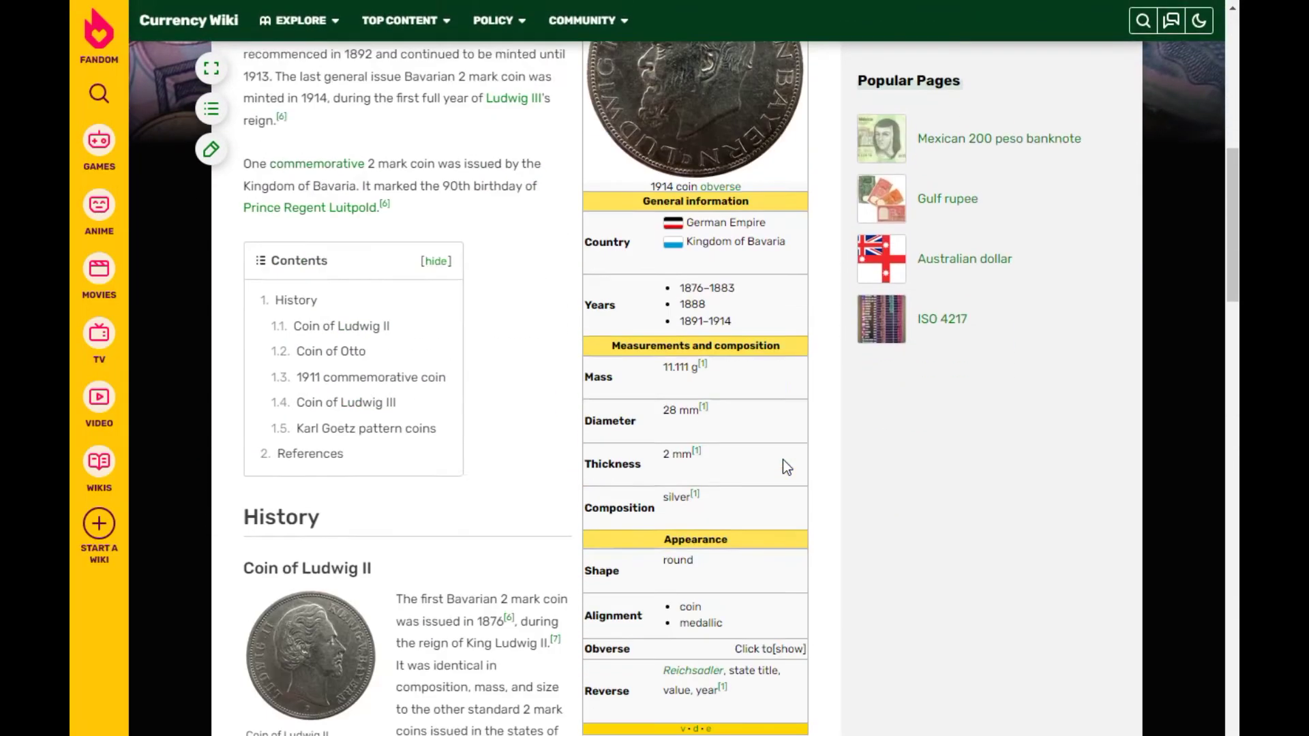
{"action": "scroll", "coordinate": [780, 461], "scroll_direction": "down", "scroll_amount": 10}
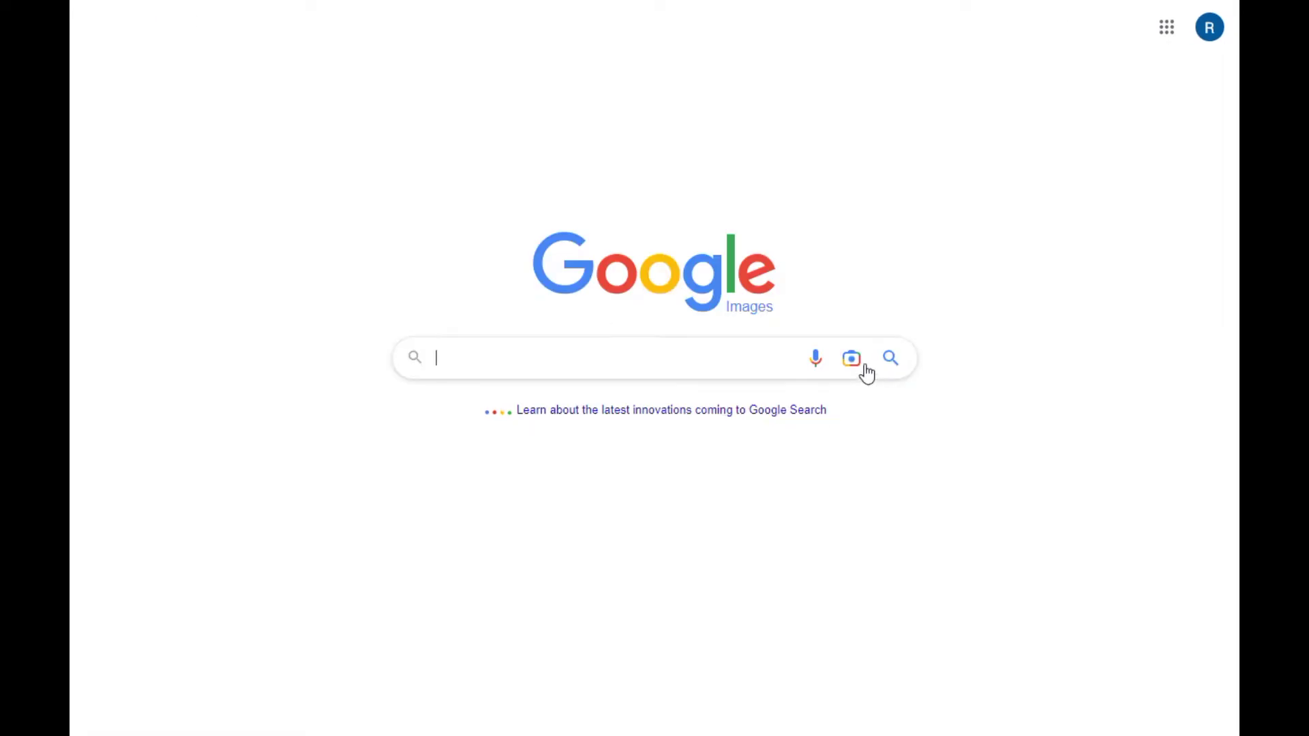
Step: Run a search by image with the uploaded file 84113657.jpg and look through its visual matches
{"action": "left_click", "coordinate": [854, 361]}
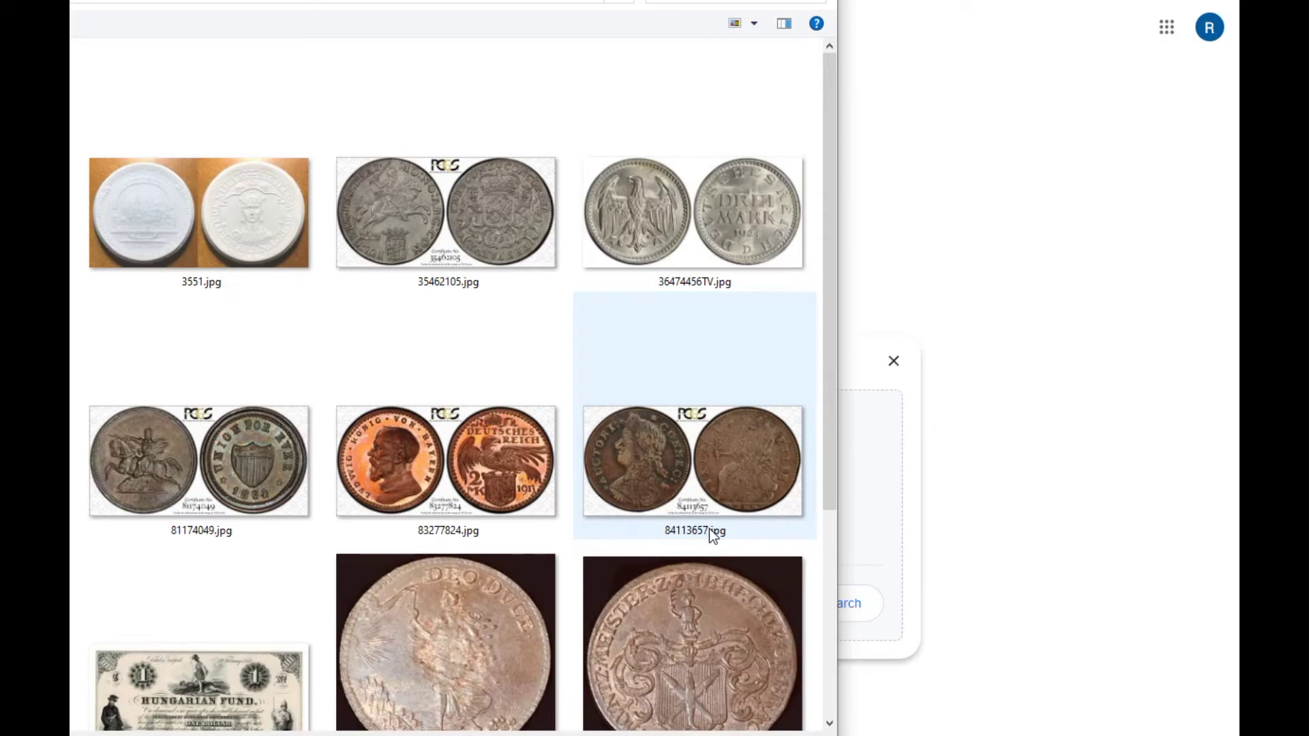
{"action": "left_click", "coordinate": [773, 444]}
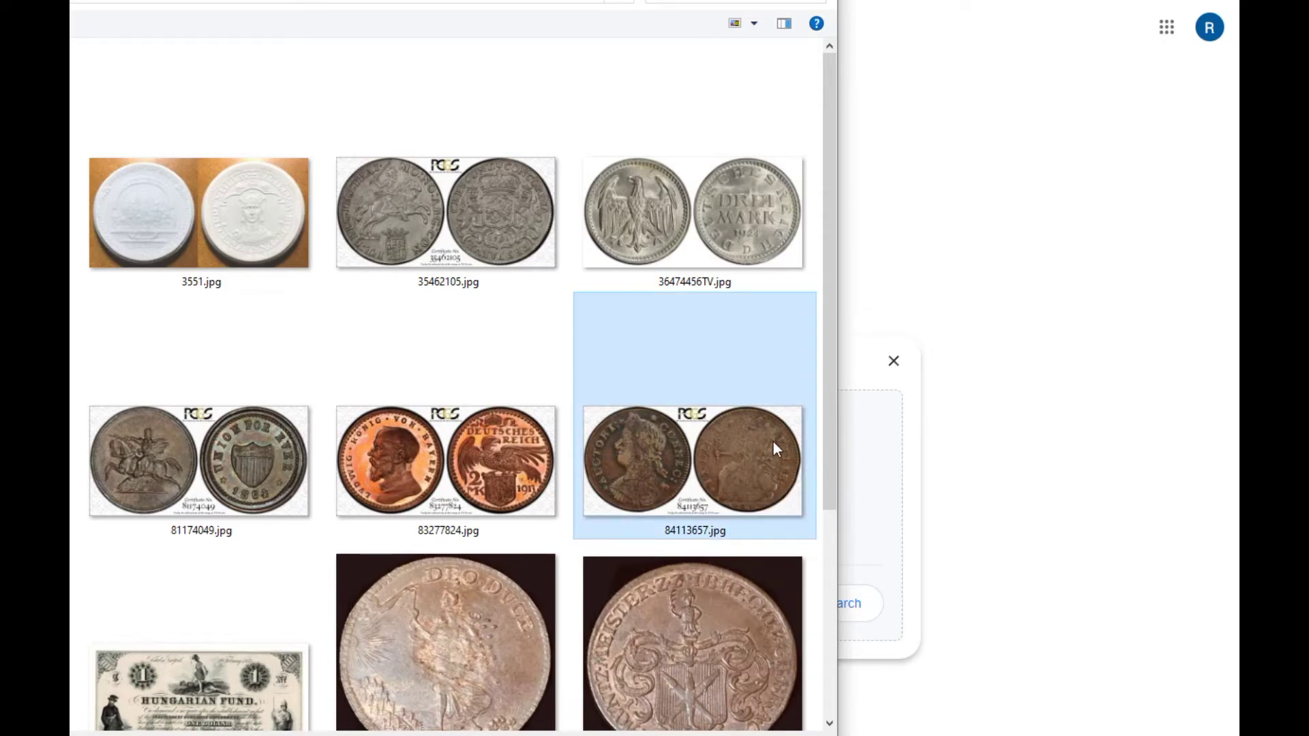
{"action": "double_click", "coordinate": [728, 424]}
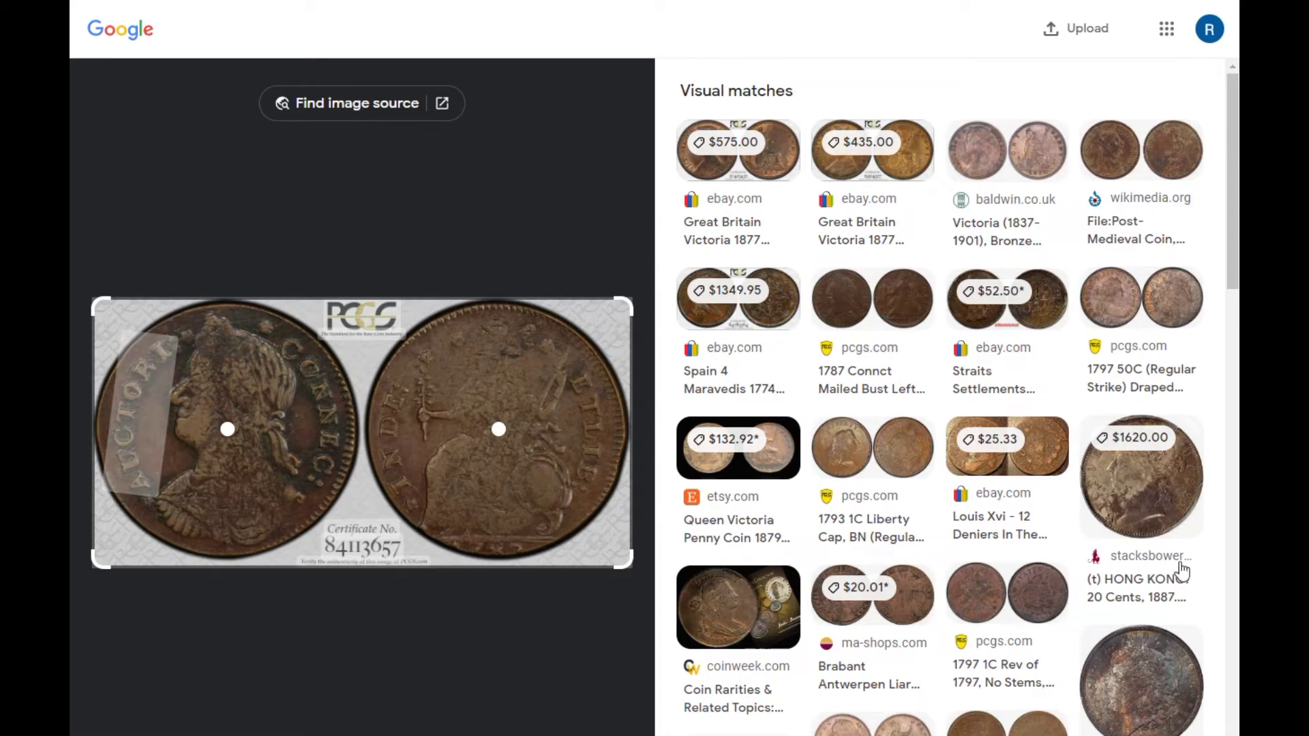
{"action": "scroll", "coordinate": [1093, 571], "scroll_direction": "down", "scroll_amount": 15}
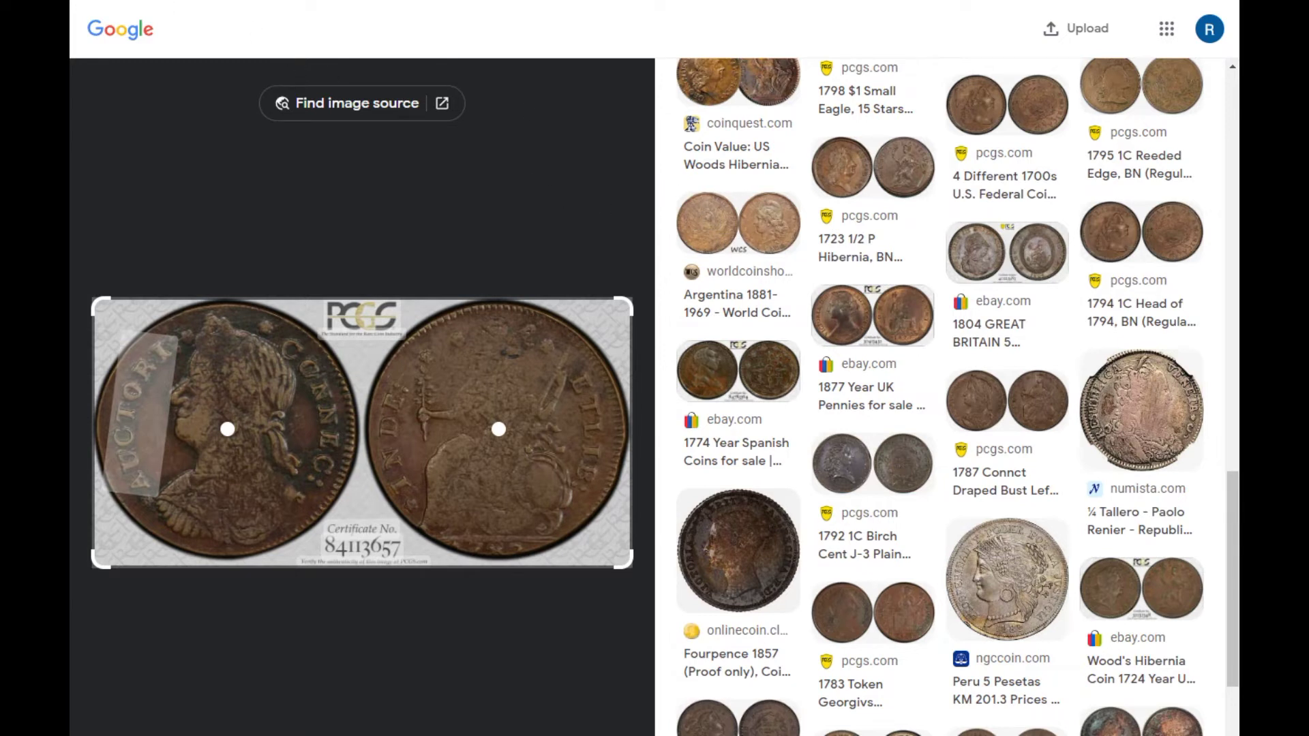
Step: Return to Google Images and run a search by image with the uploaded file Hungarian Fund.jpg
{"action": "key", "text": "alt+Left"}
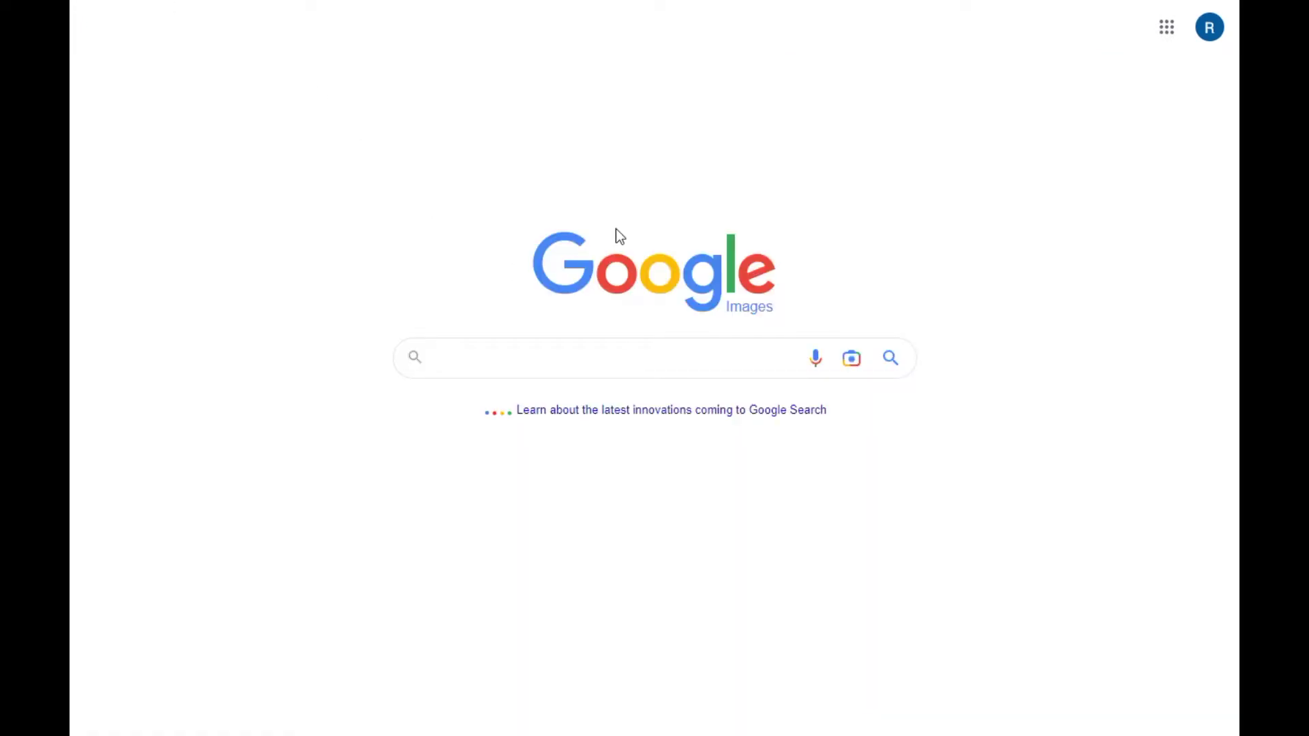
{"action": "left_click", "coordinate": [853, 360]}
{"action": "left_click", "coordinate": [730, 487]}
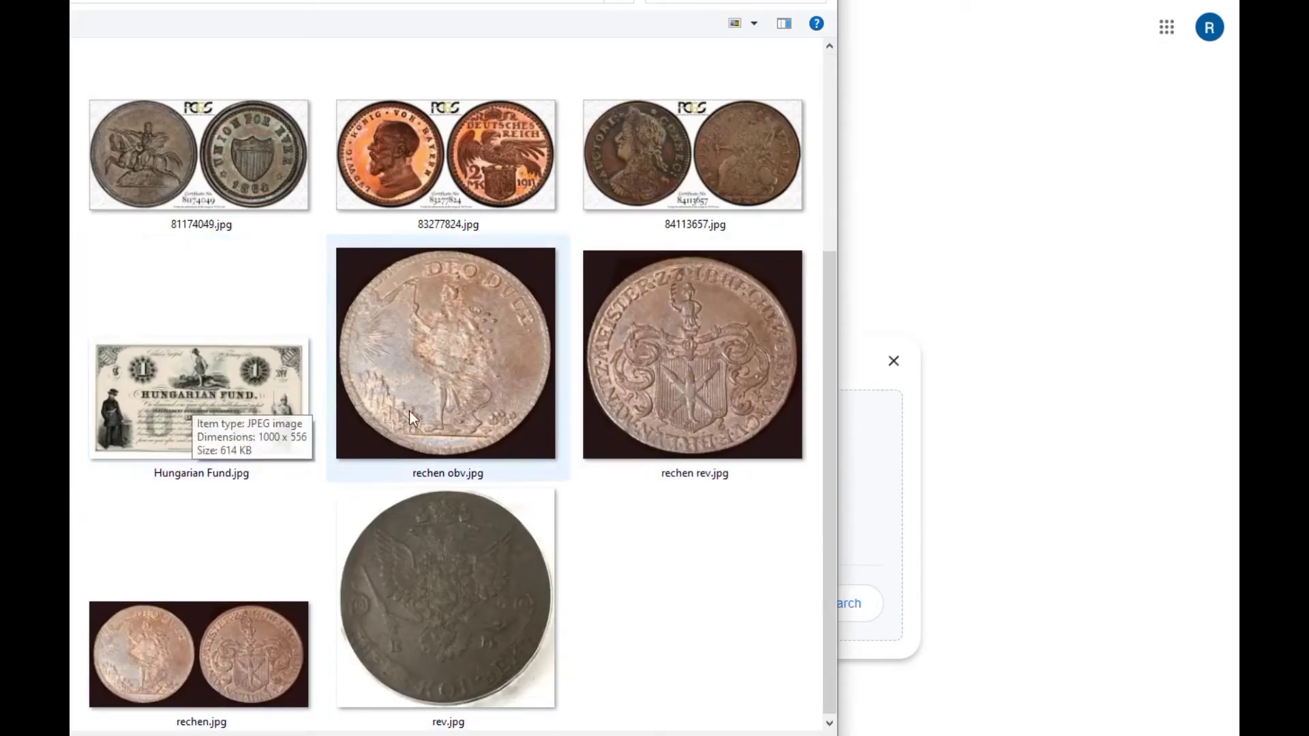
{"action": "double_click", "coordinate": [194, 388]}
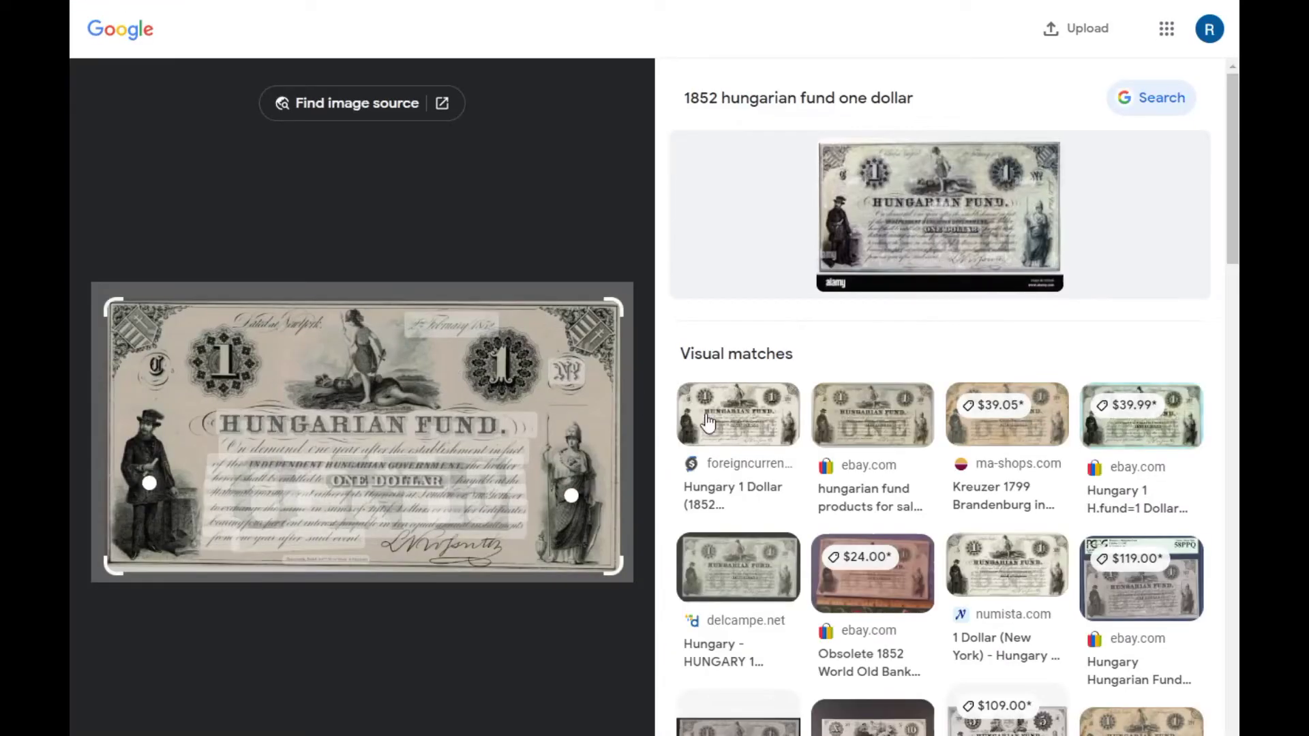
Step: Open the Foreign Currency & Coin Exchange match for the Hungary 1 Dollar note, review its price and details, and return to the matches
{"action": "left_click", "coordinate": [744, 423]}
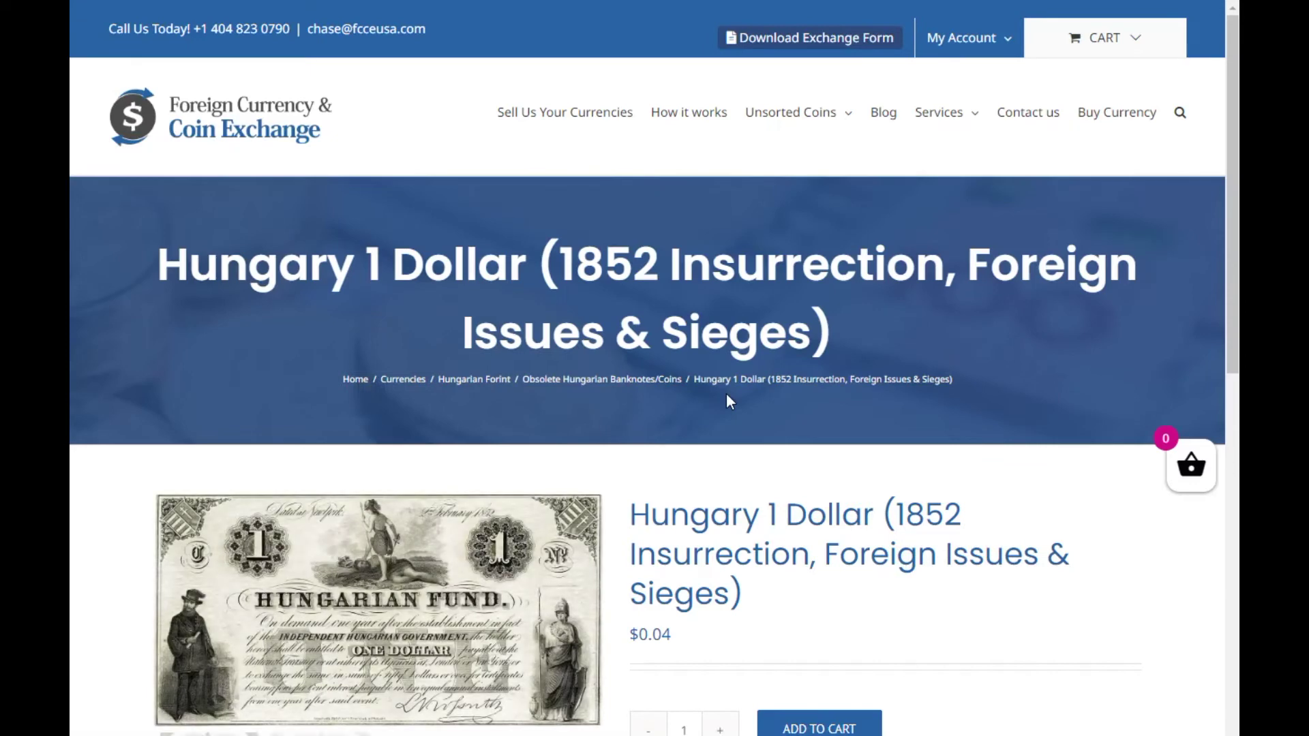
{"action": "scroll", "coordinate": [776, 433], "scroll_direction": "down", "scroll_amount": 3}
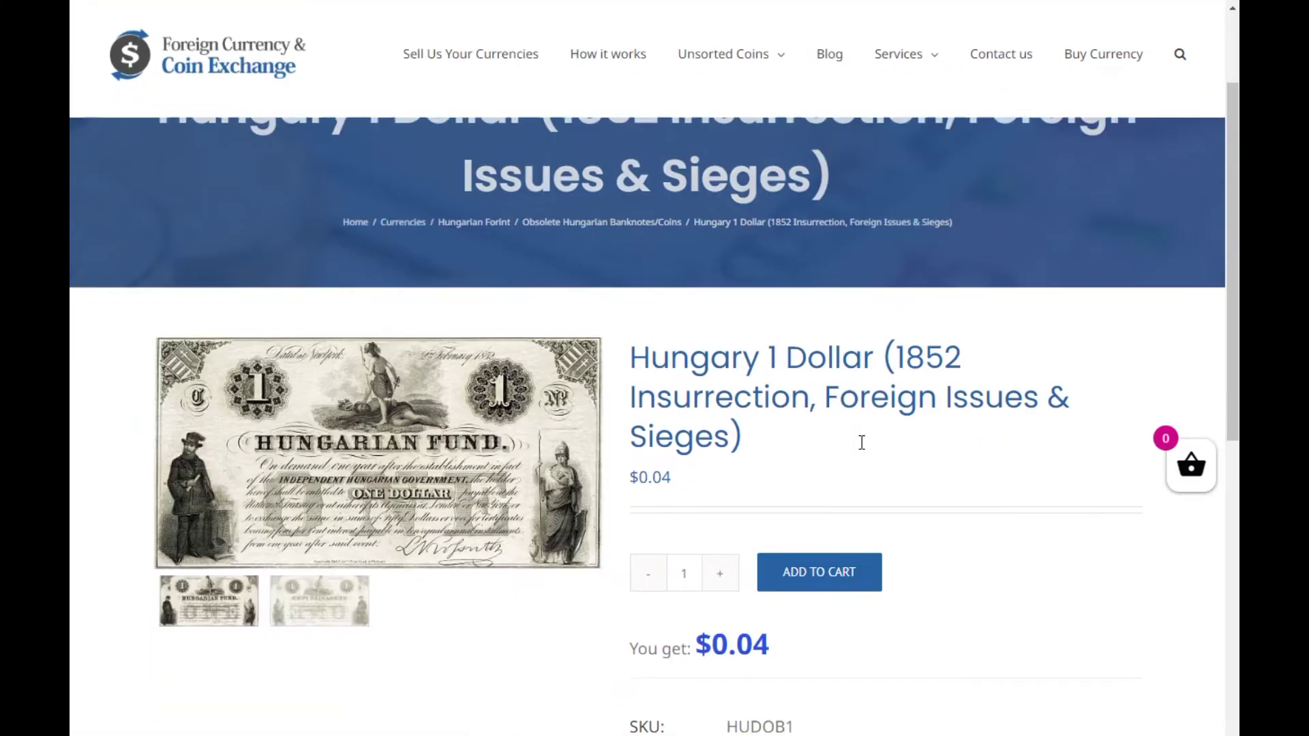
{"action": "scroll", "coordinate": [952, 442], "scroll_direction": "down", "scroll_amount": 1}
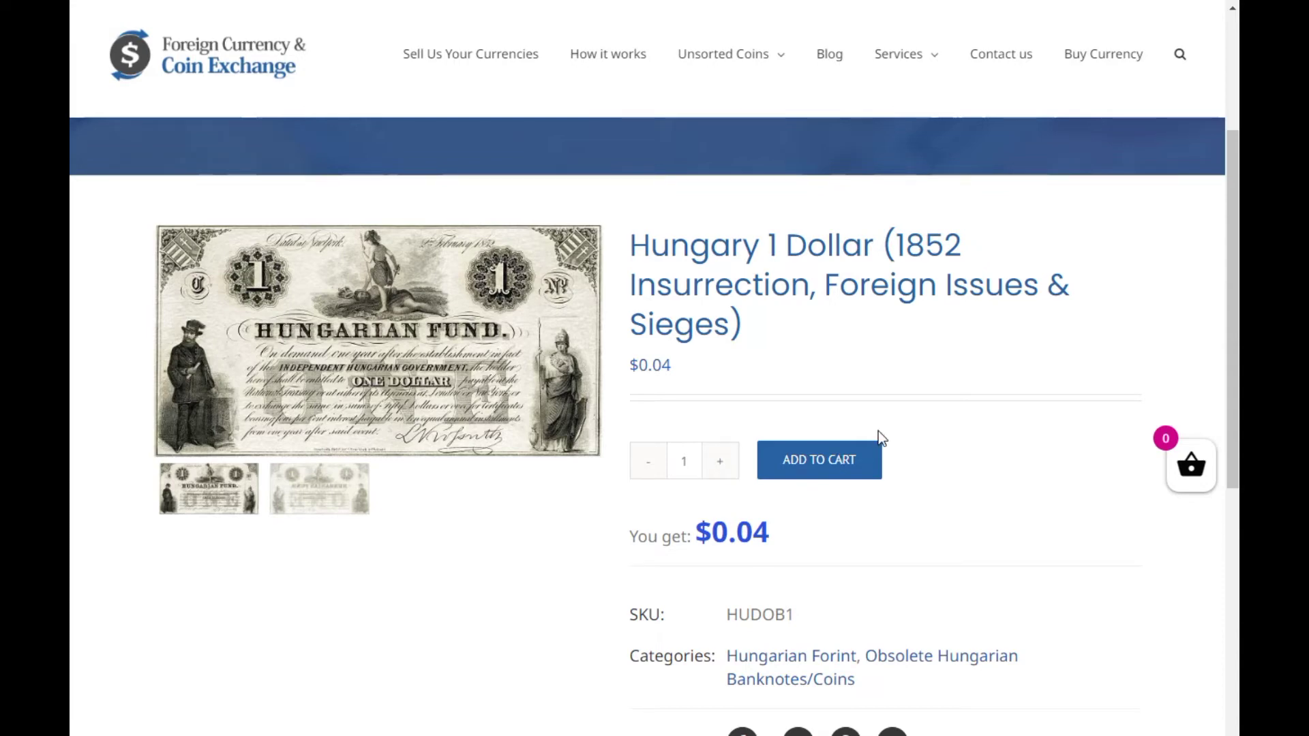
{"action": "mouse_move", "coordinate": [485, 375]}
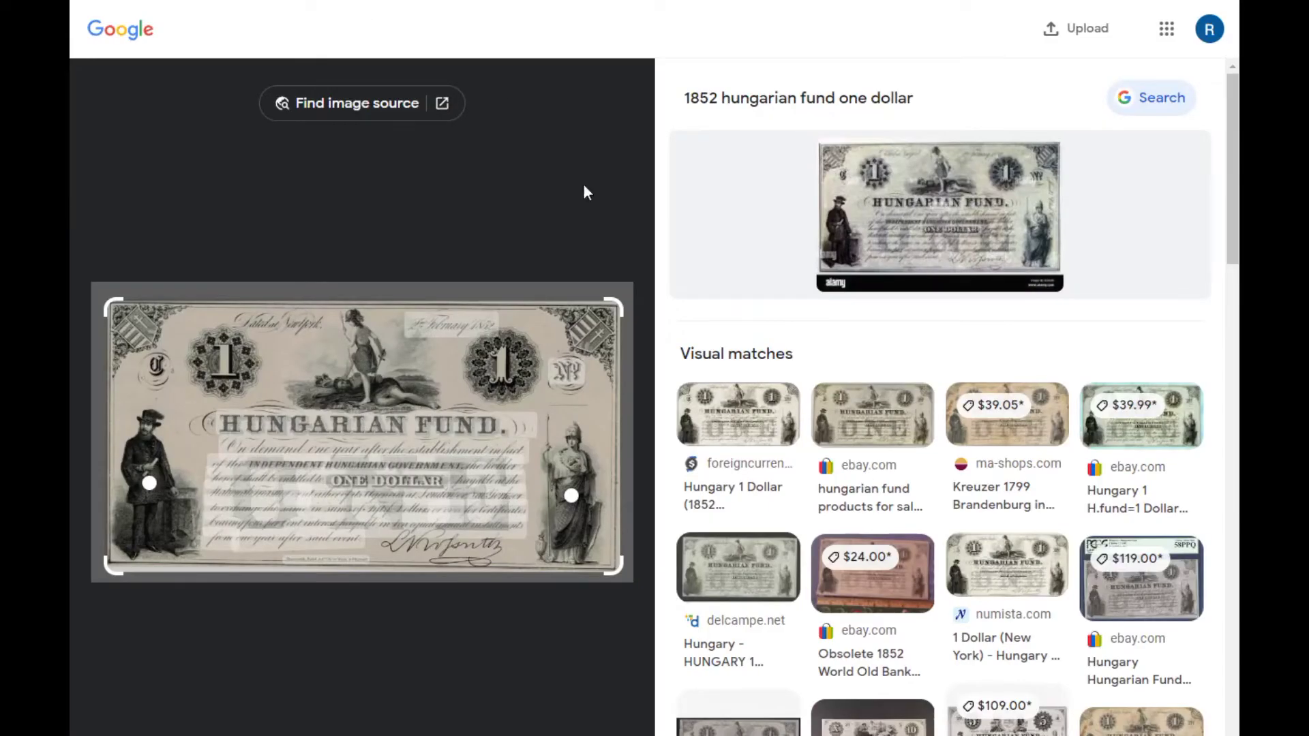
Step: Check the eBay match with hungarian fund listings, return to the visual matches and open the numista.com match for the 1 Dollar note
{"action": "left_click", "coordinate": [874, 410]}
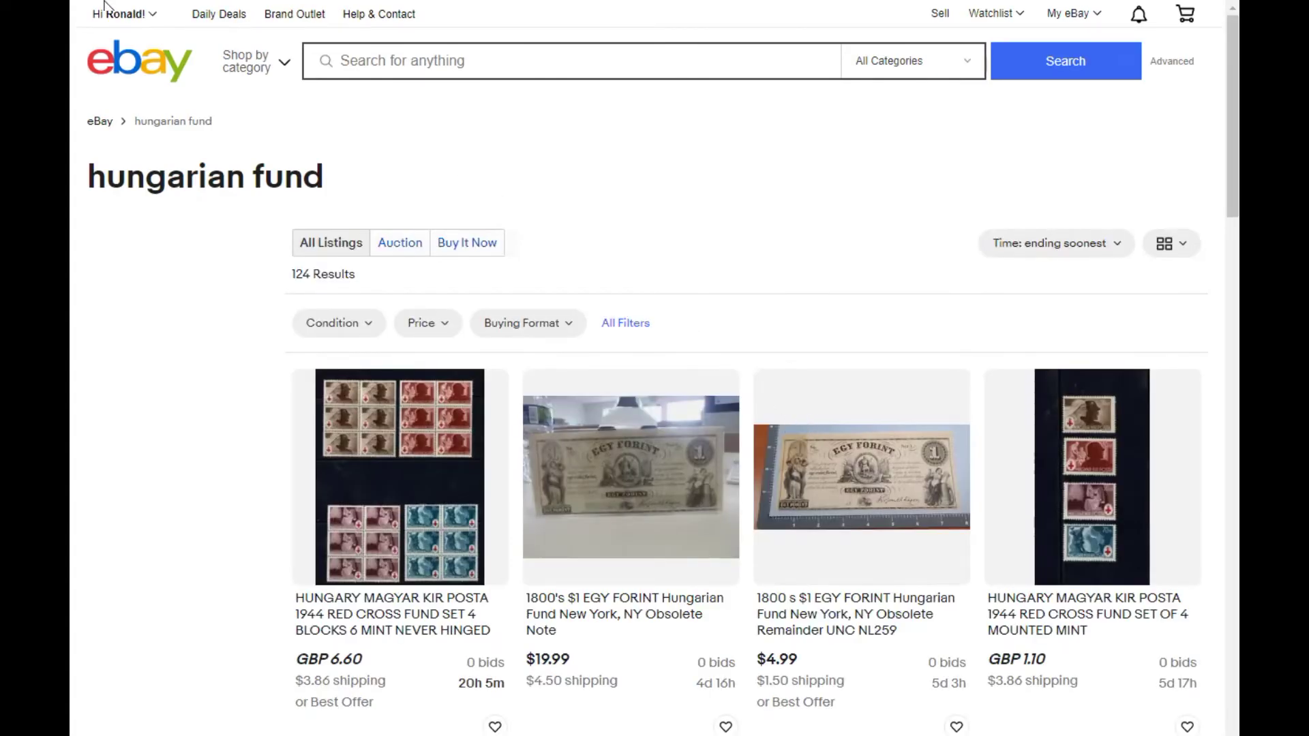
{"action": "key", "text": "alt+Left"}
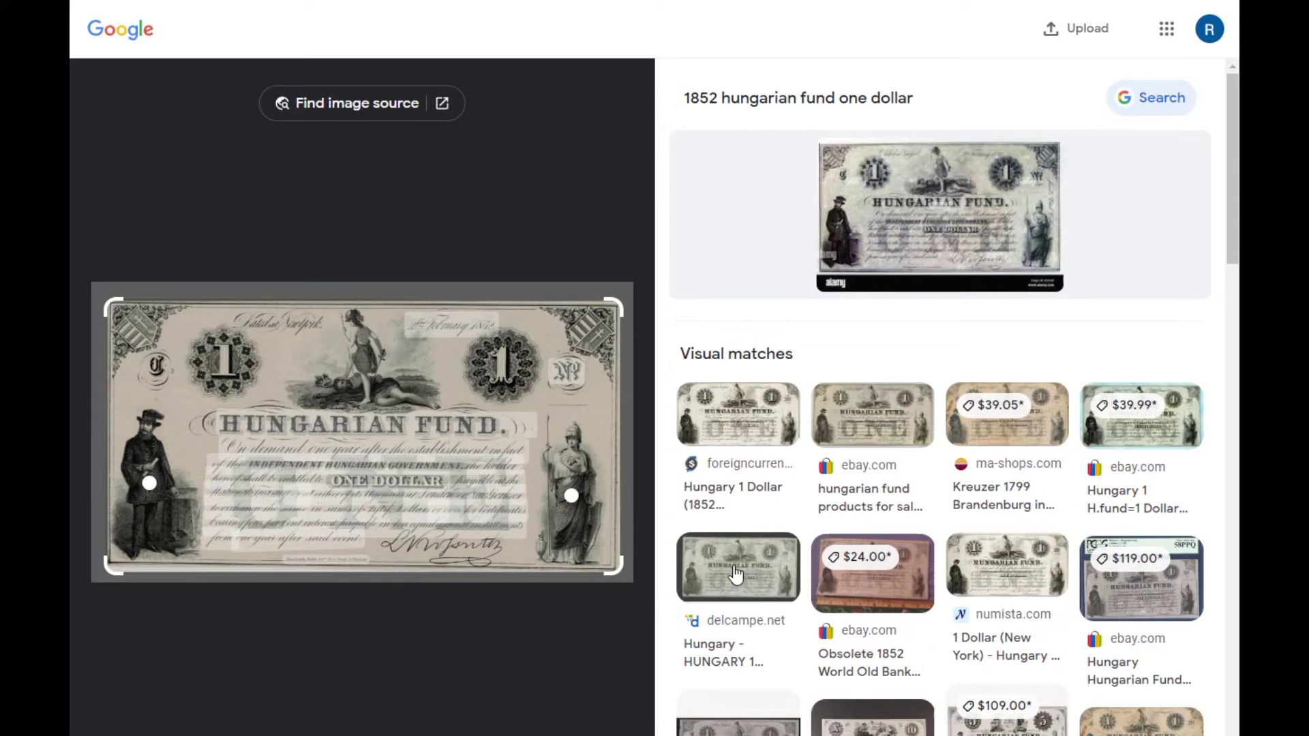
{"action": "left_click", "coordinate": [1007, 562]}
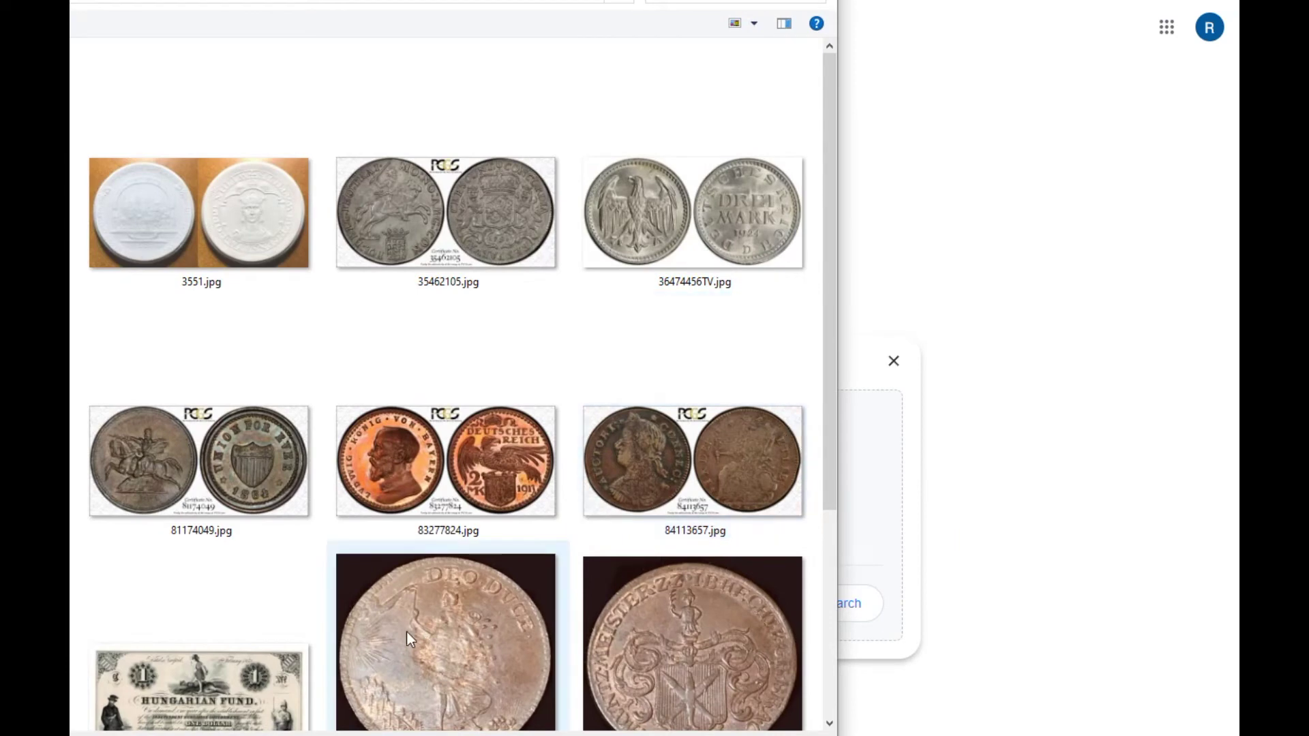
Step: Run a search by image with rechen obv.jpg, return to Google Images and run another with rechen rev.jpg
{"action": "scroll", "coordinate": [465, 386], "scroll_direction": "down", "scroll_amount": 4}
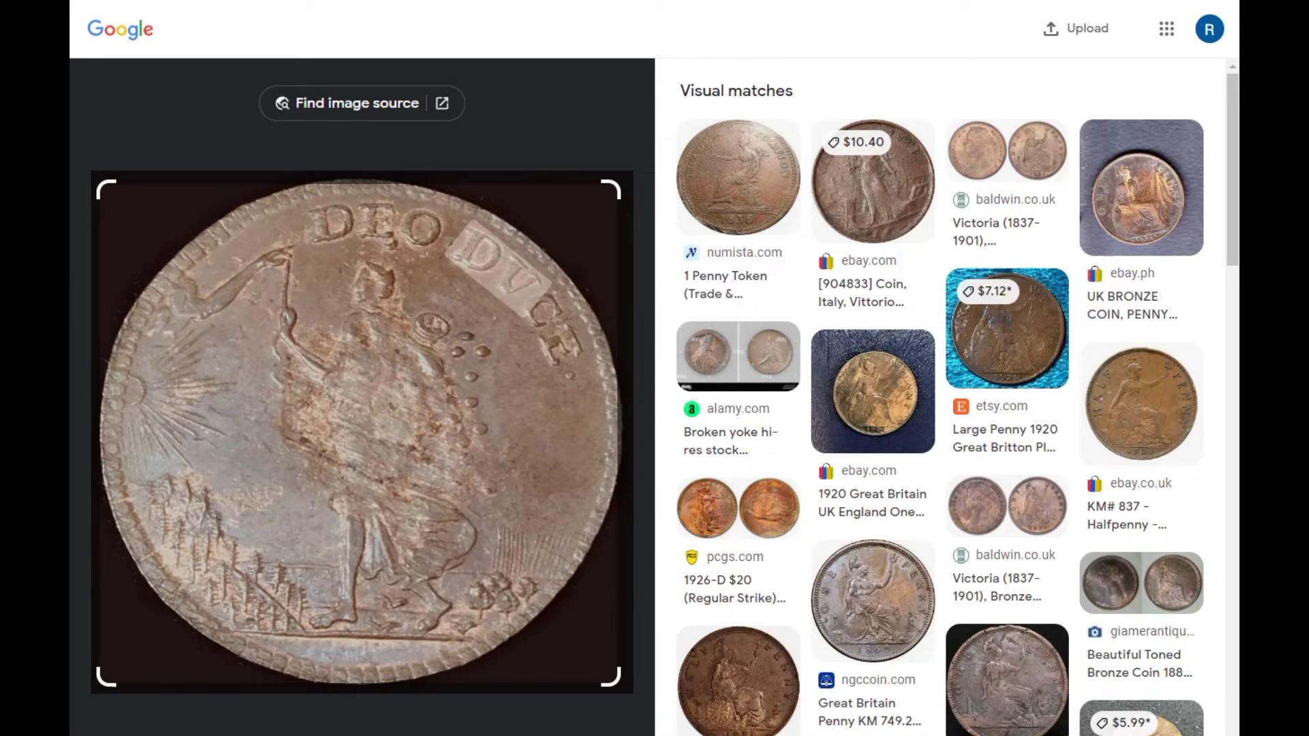
{"action": "key", "text": "alt+Left"}
{"action": "left_click", "coordinate": [852, 358]}
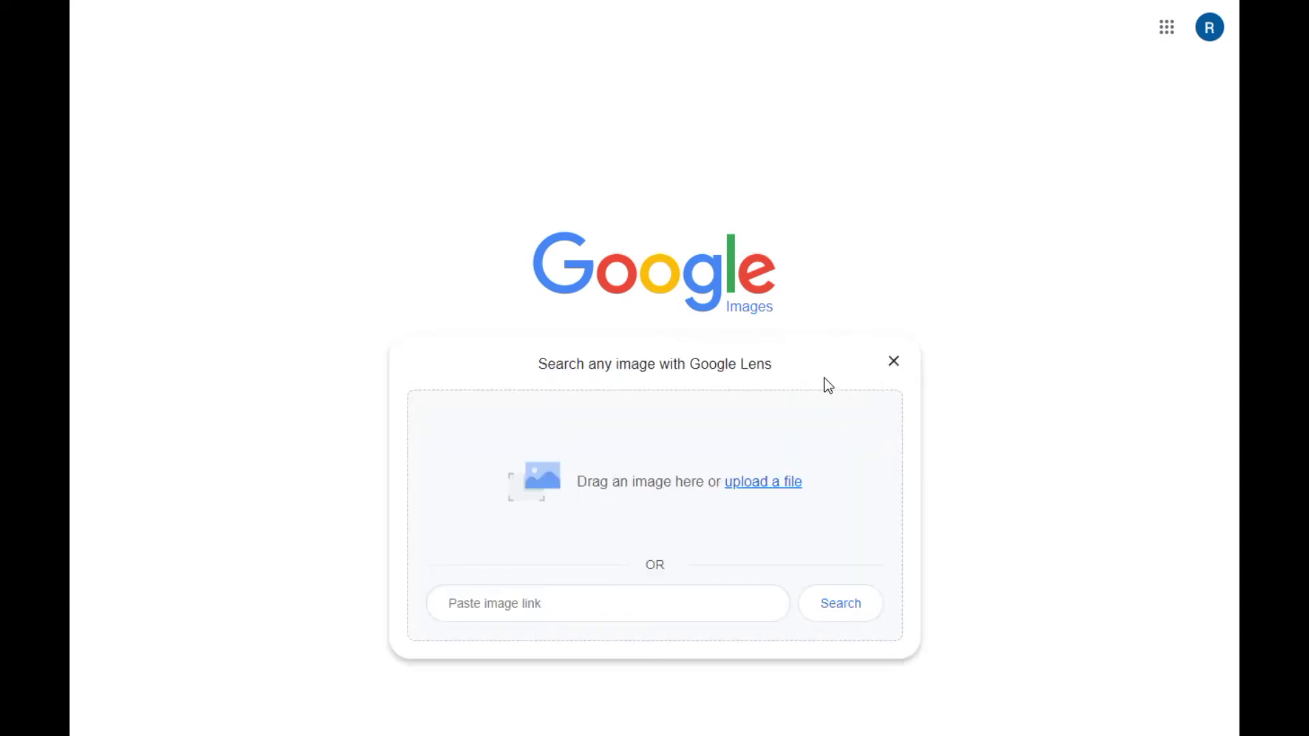
{"action": "left_click", "coordinate": [753, 491]}
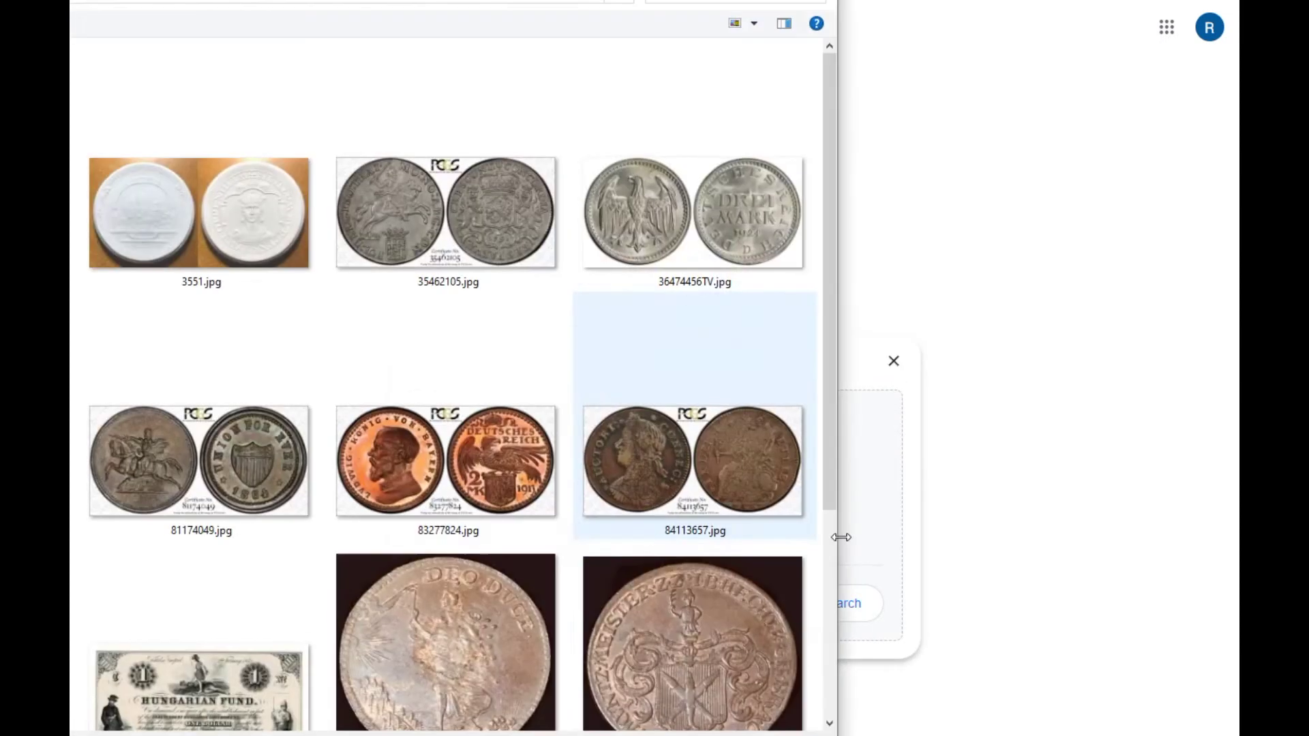
{"action": "left_click", "coordinate": [701, 626]}
{"action": "double_click", "coordinate": [704, 601]}
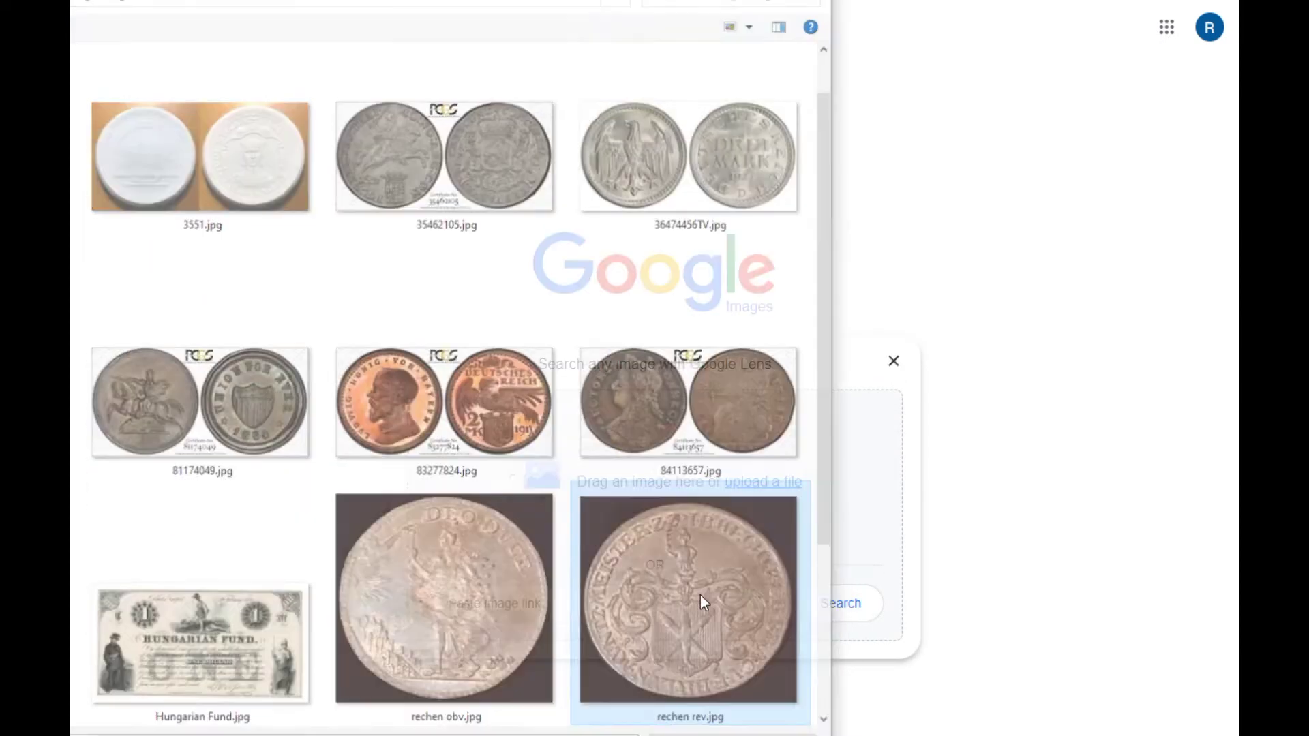
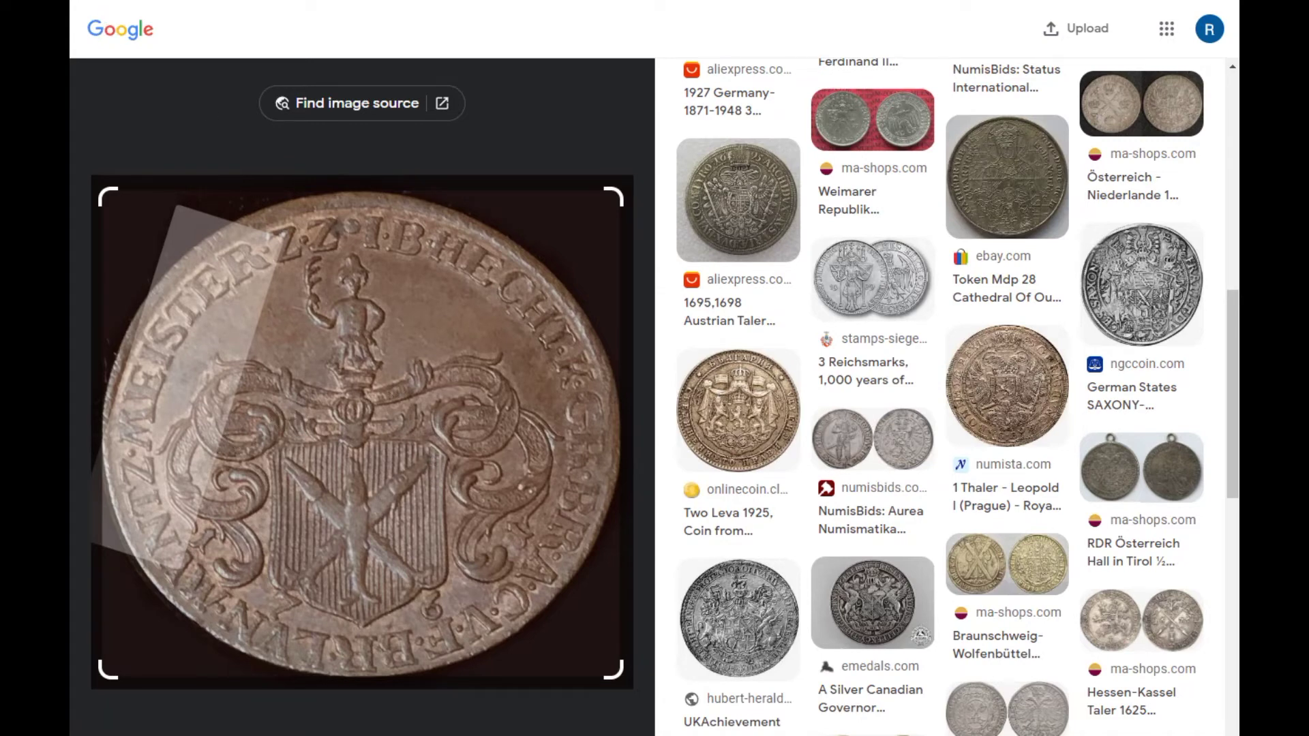
Step: Return to Google Images and run a search by image with rechen.jpg, the photo combining both sides
{"action": "left_click", "coordinate": [120, 29]}
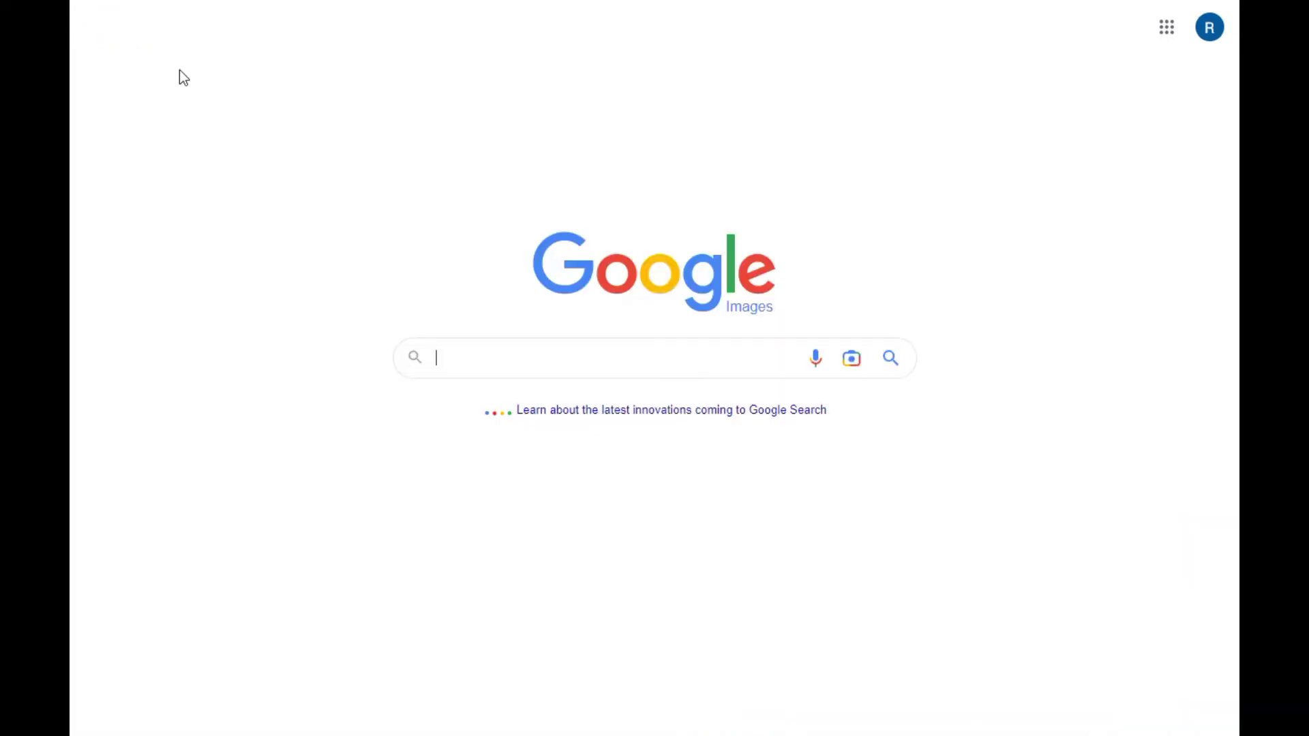
{"action": "left_click", "coordinate": [850, 361]}
{"action": "left_click", "coordinate": [770, 487]}
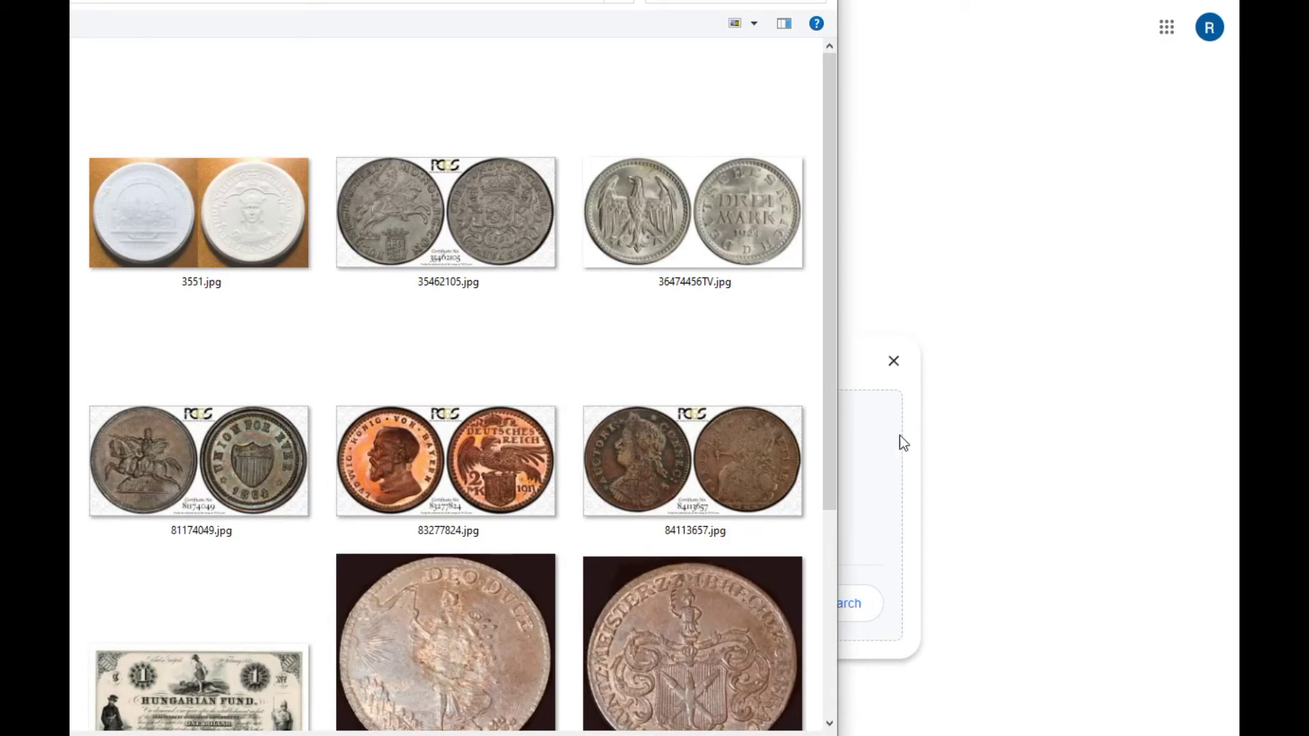
{"action": "left_click_drag", "start_coordinate": [828, 414], "coordinate": [847, 595]}
{"action": "left_click", "coordinate": [216, 681]}
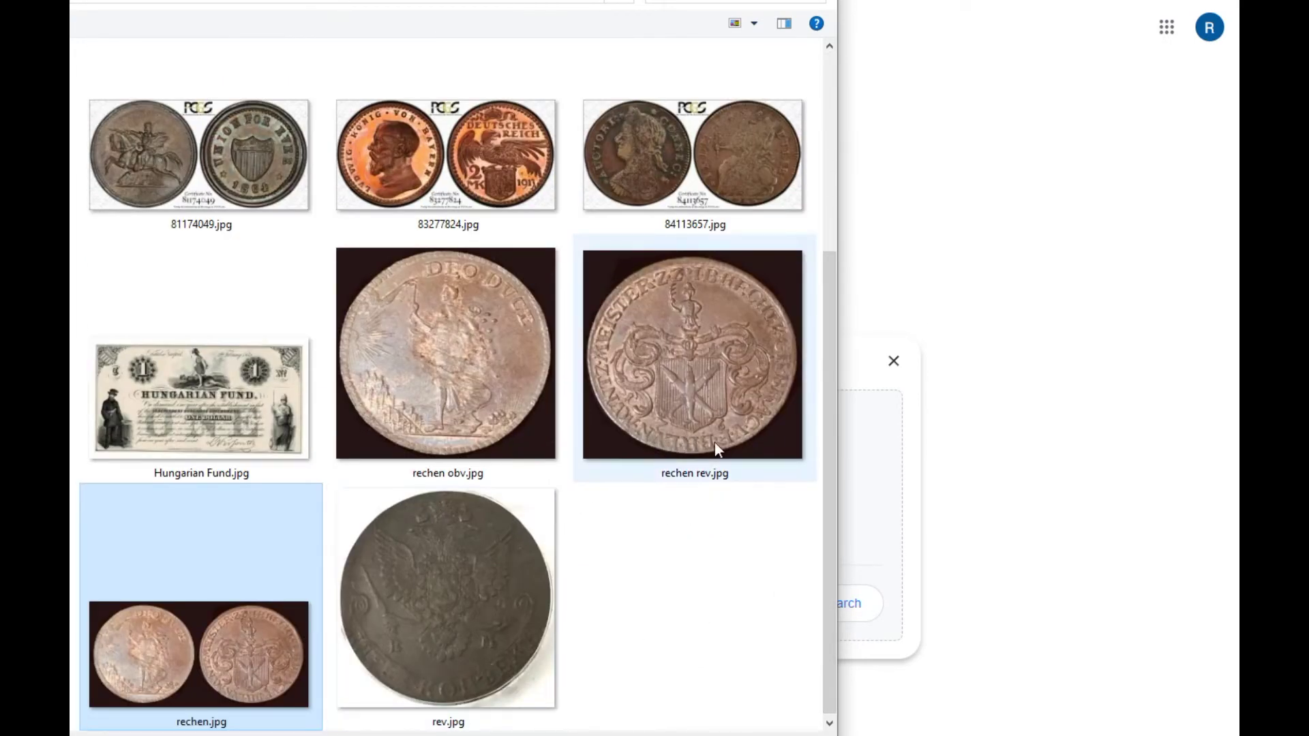
{"action": "mouse_move", "coordinate": [719, 444]}
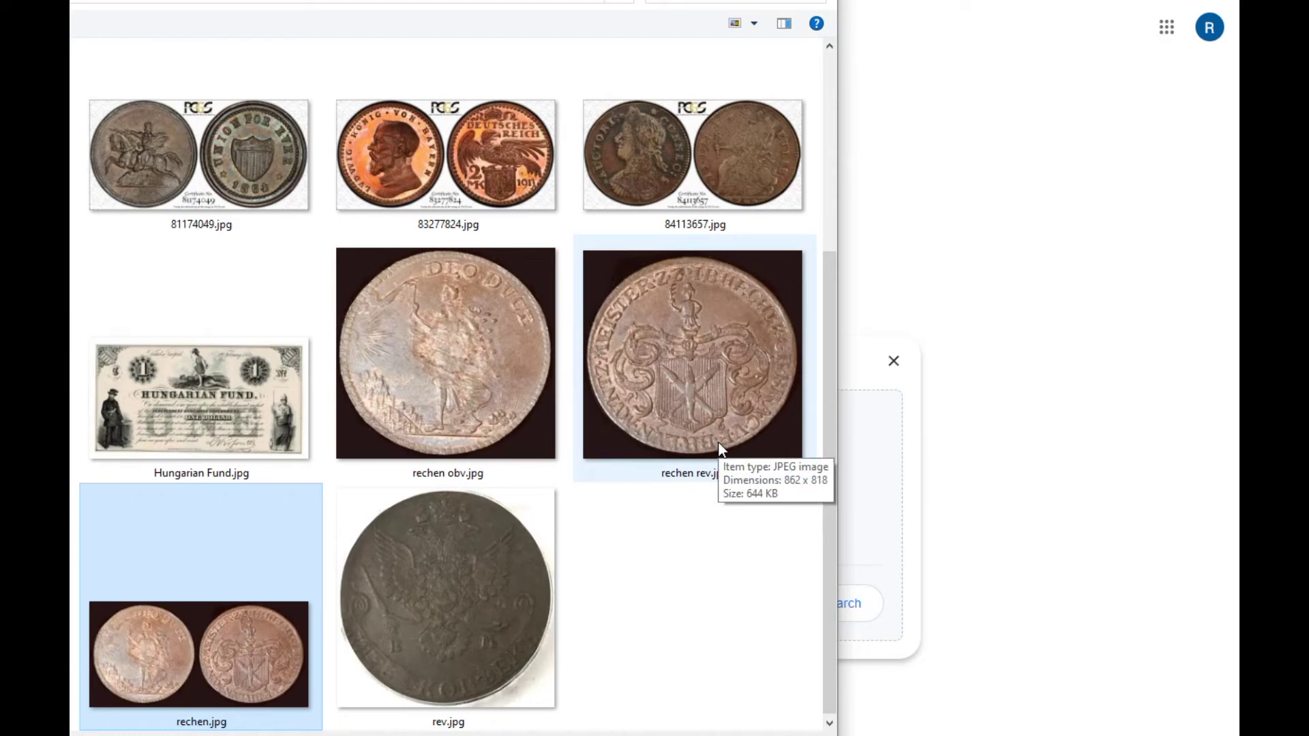
{"action": "double_click", "coordinate": [260, 547]}
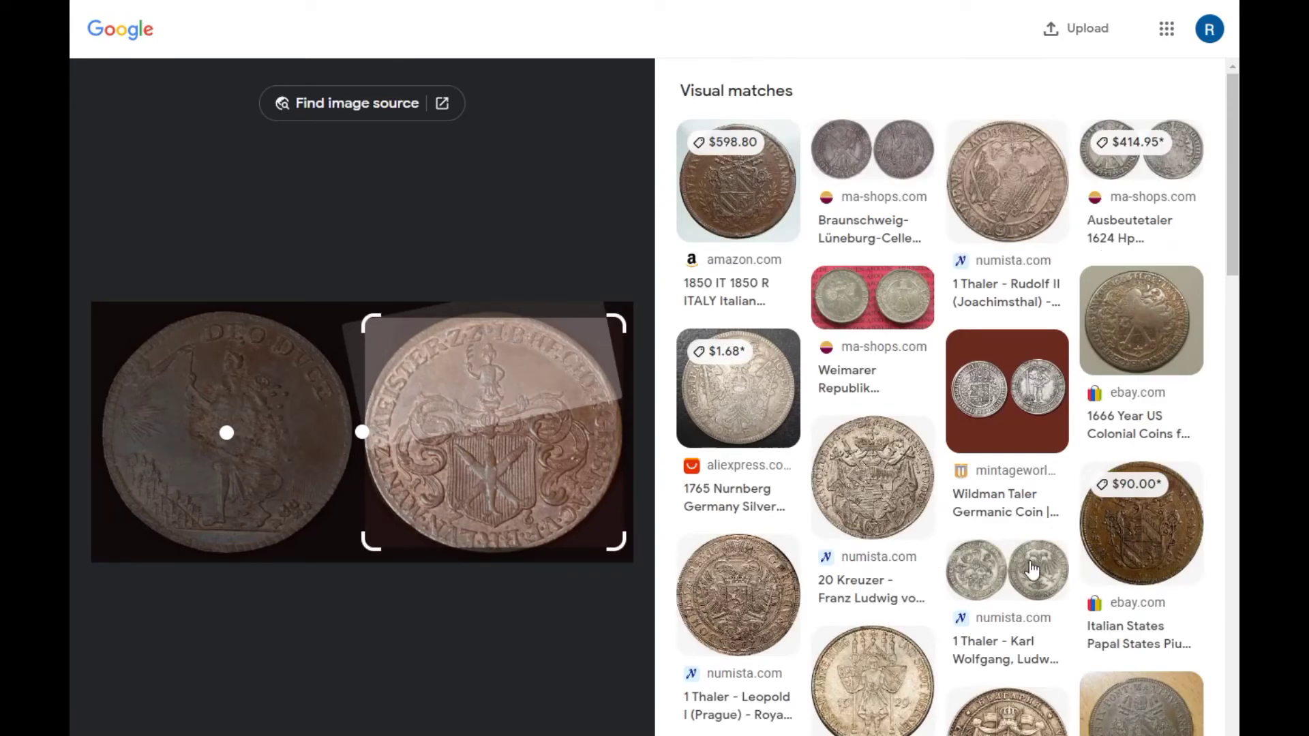
Step: Look through all visual matches for rechen.jpg to find a piece with the same design
{"action": "scroll", "coordinate": [1110, 542], "scroll_direction": "down", "scroll_amount": 5}
{"action": "scroll", "coordinate": [1077, 568], "scroll_direction": "down", "scroll_amount": 4}
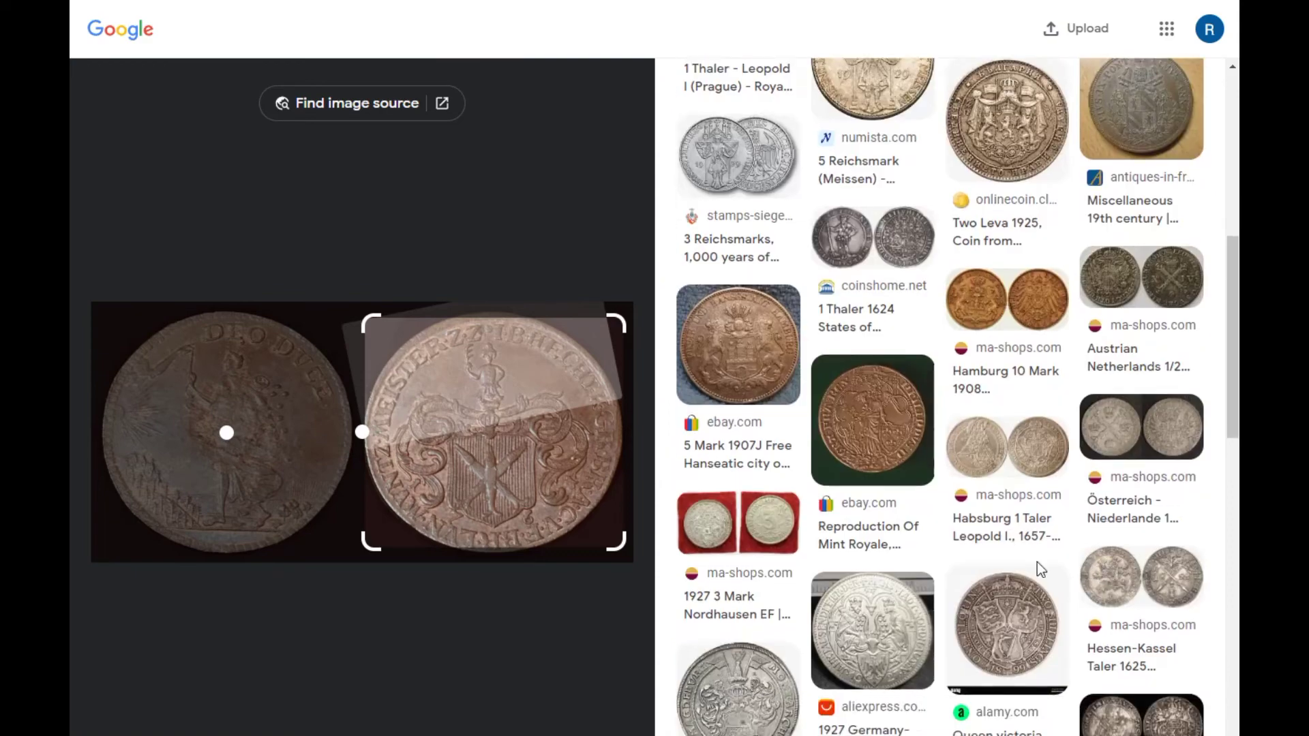
{"action": "scroll", "coordinate": [994, 538], "scroll_direction": "down", "scroll_amount": 4}
{"action": "scroll", "coordinate": [993, 542], "scroll_direction": "down", "scroll_amount": 5}
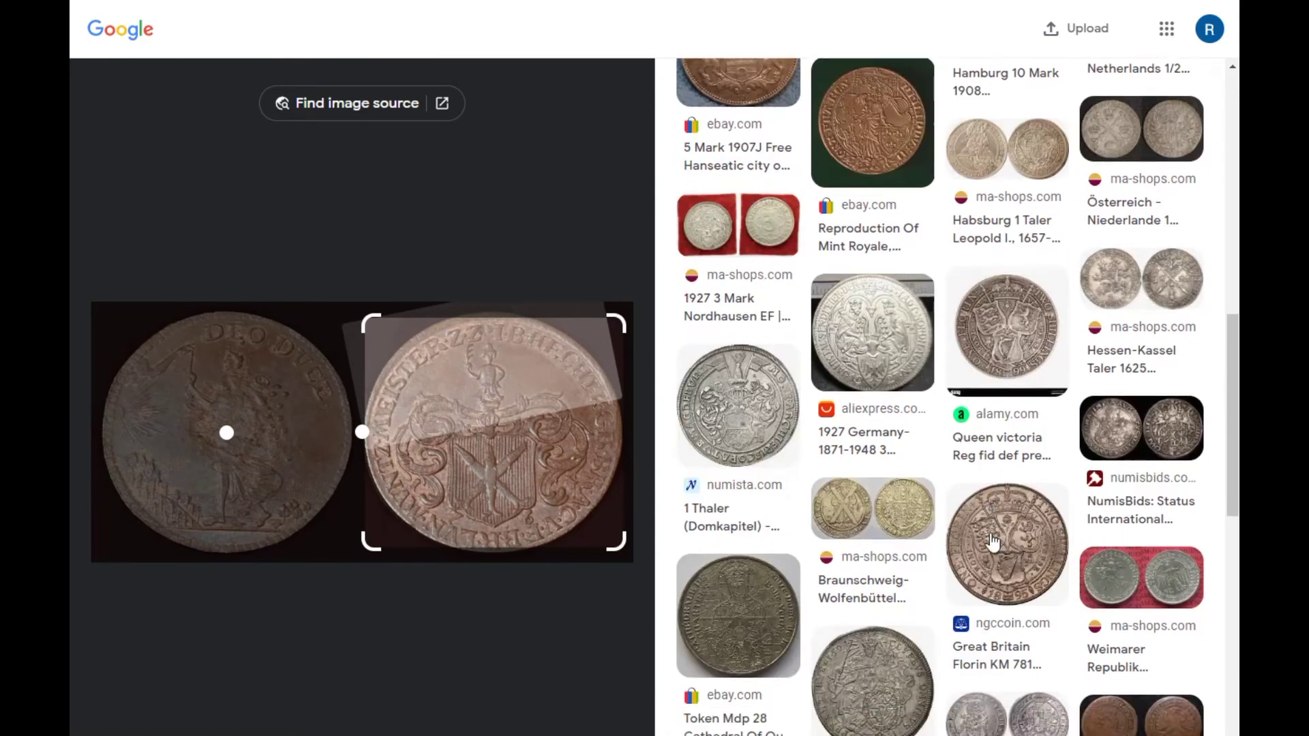
{"action": "scroll", "coordinate": [994, 543], "scroll_direction": "down", "scroll_amount": 3}
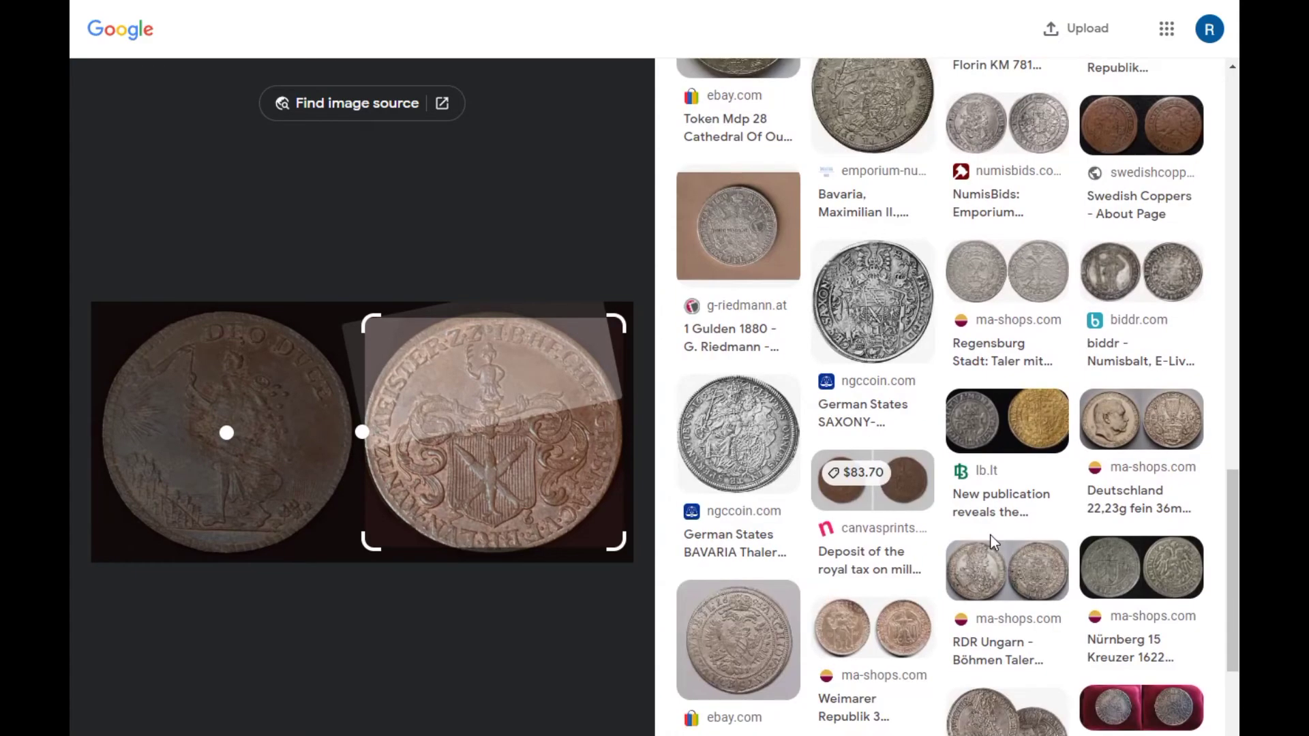
{"action": "scroll", "coordinate": [993, 543], "scroll_direction": "down", "scroll_amount": 8}
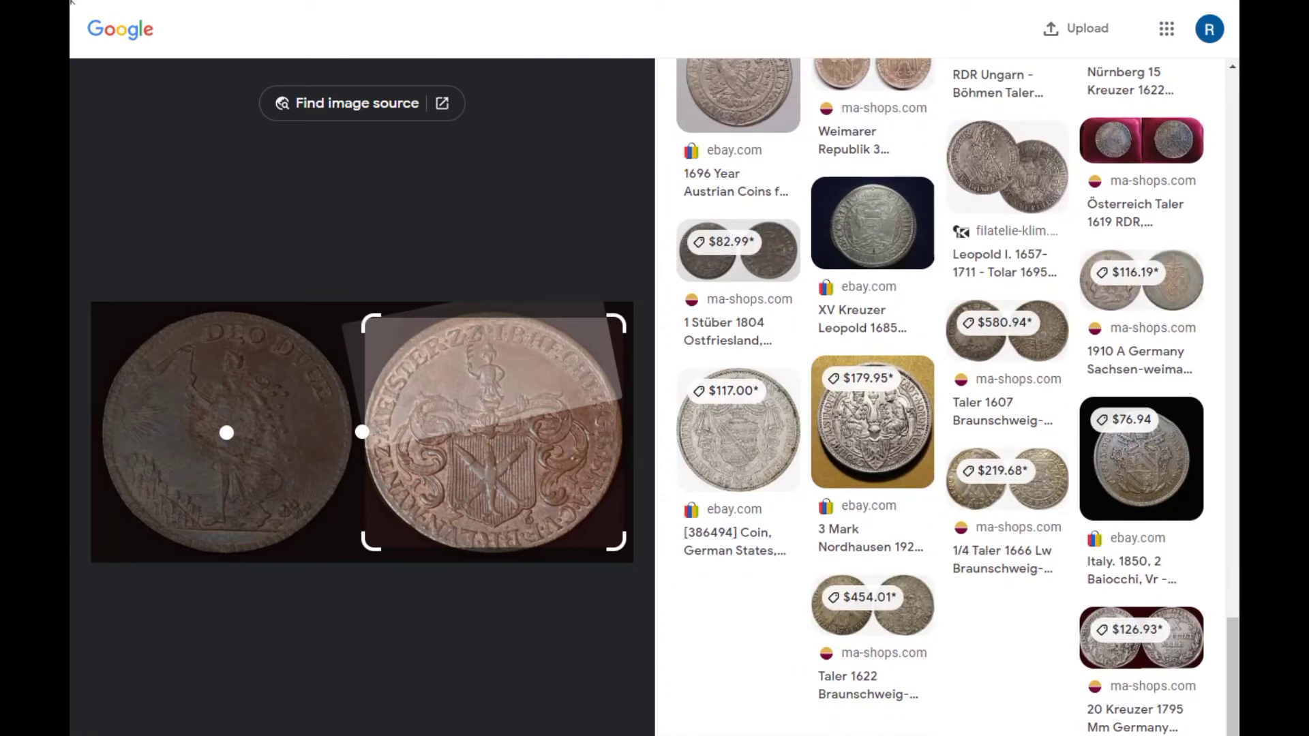
Step: Run a search by image with the uploaded file rev.jpg and open the money.org match for the Russian double-headed eagle coin
{"action": "left_click", "coordinate": [120, 29]}
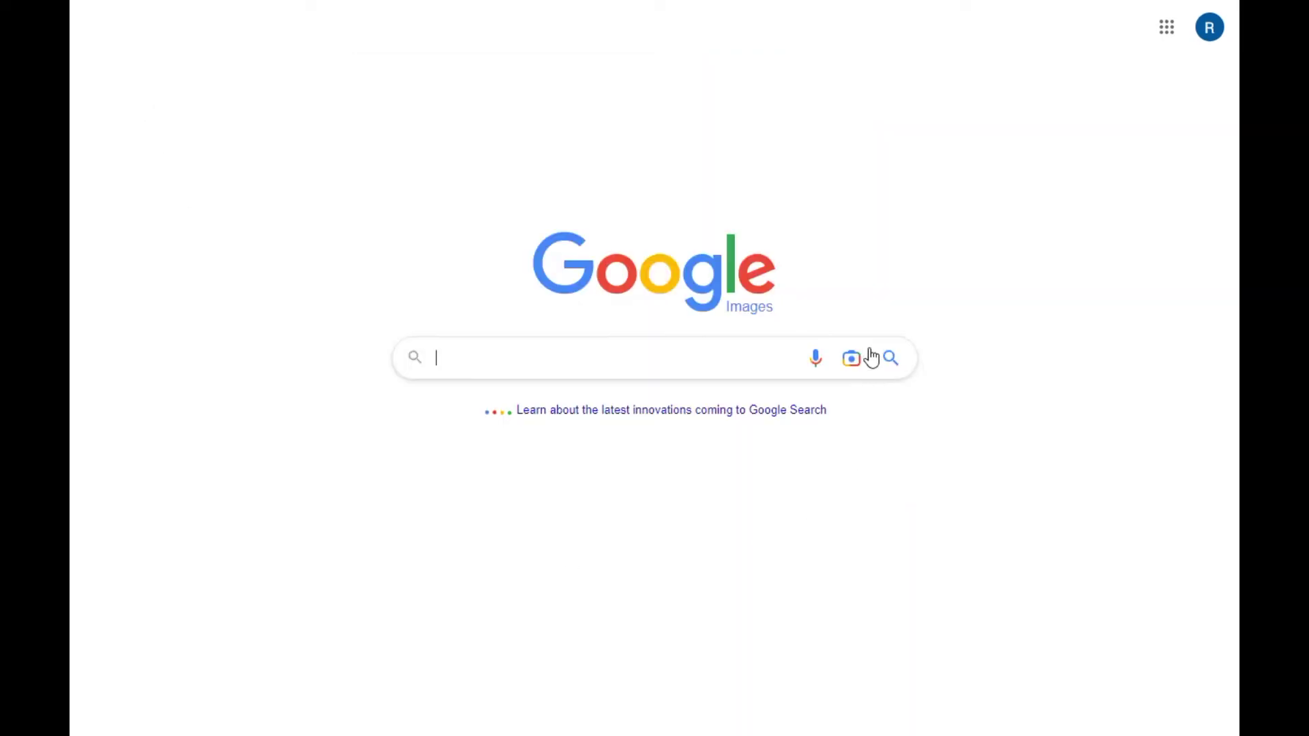
{"action": "left_click", "coordinate": [851, 358]}
{"action": "left_click", "coordinate": [770, 481]}
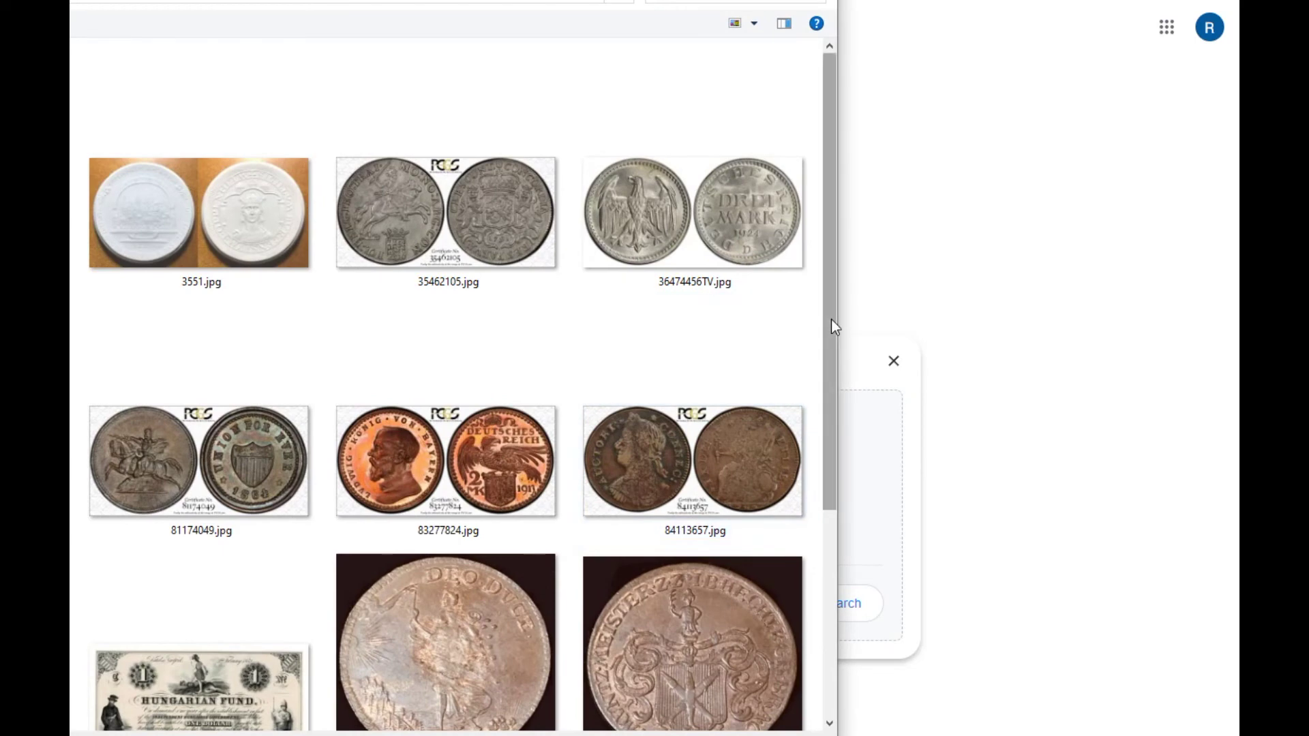
{"action": "left_click_drag", "start_coordinate": [832, 319], "coordinate": [841, 587]}
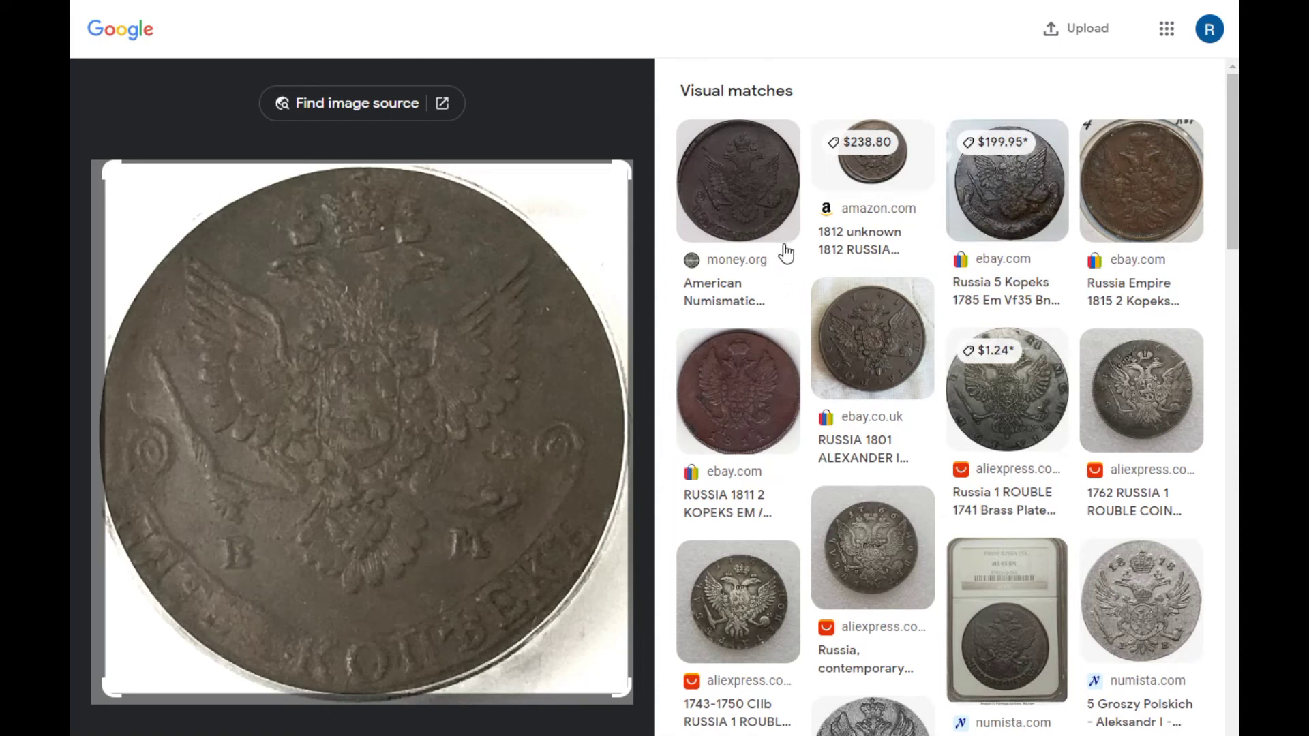
{"action": "left_click", "coordinate": [751, 196]}
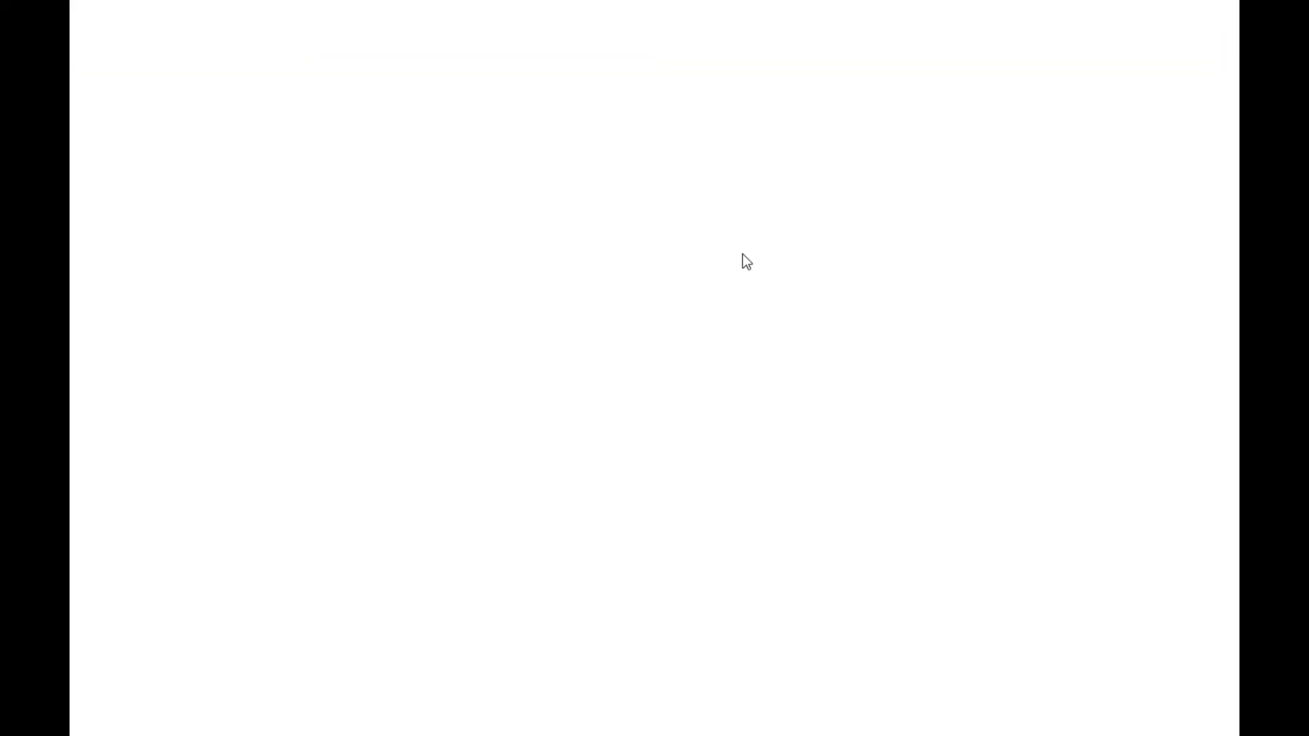
Step: Read the Russian Copper article on money.org, return to the visual matches and open the eBay listing for the Russia 5 Kopeks 1785
{"action": "scroll", "coordinate": [839, 465], "scroll_direction": "down", "scroll_amount": 4}
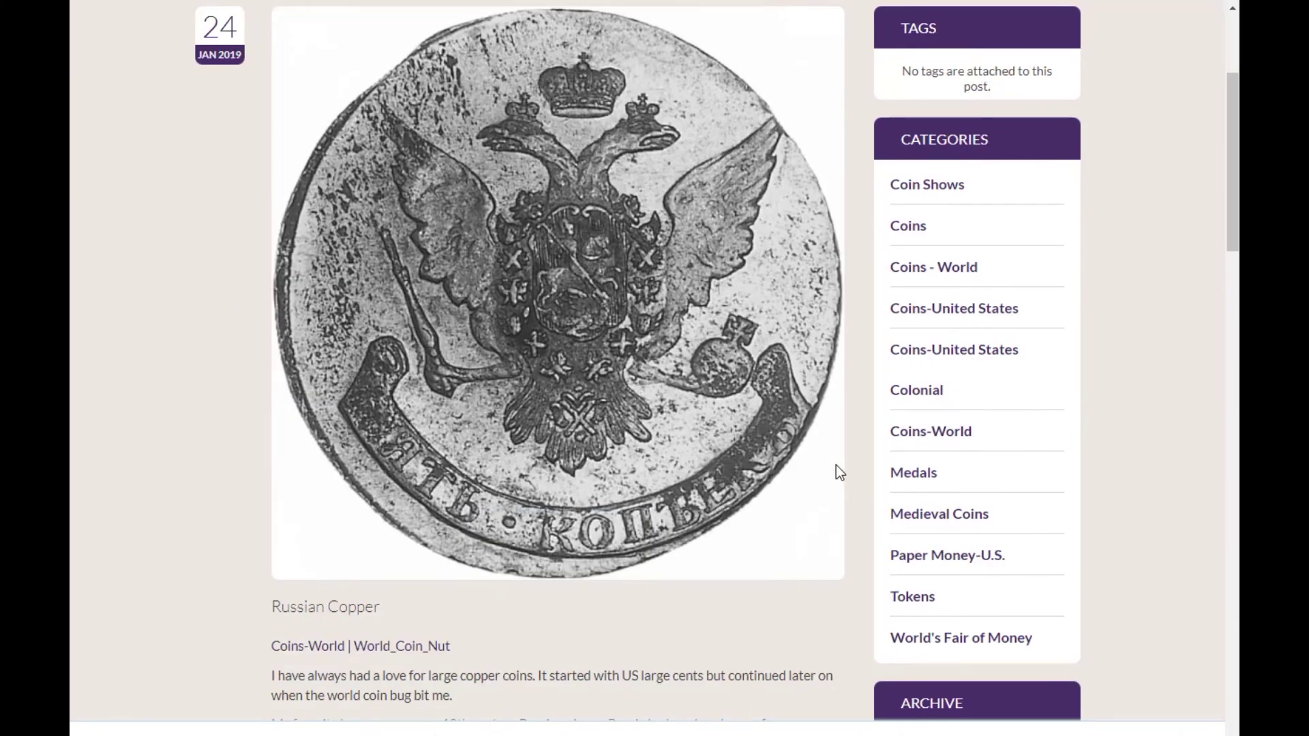
{"action": "scroll", "coordinate": [832, 463], "scroll_direction": "down", "scroll_amount": 4}
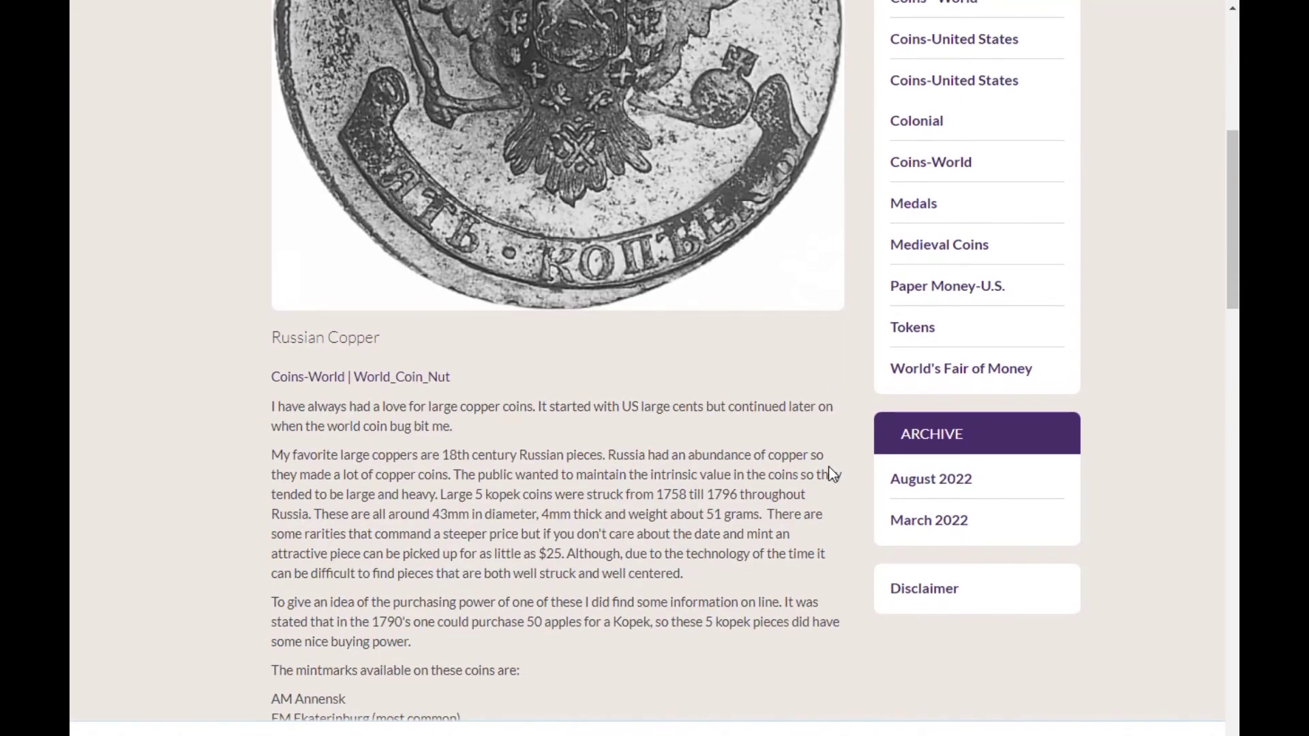
{"action": "scroll", "coordinate": [827, 468], "scroll_direction": "up", "scroll_amount": 4}
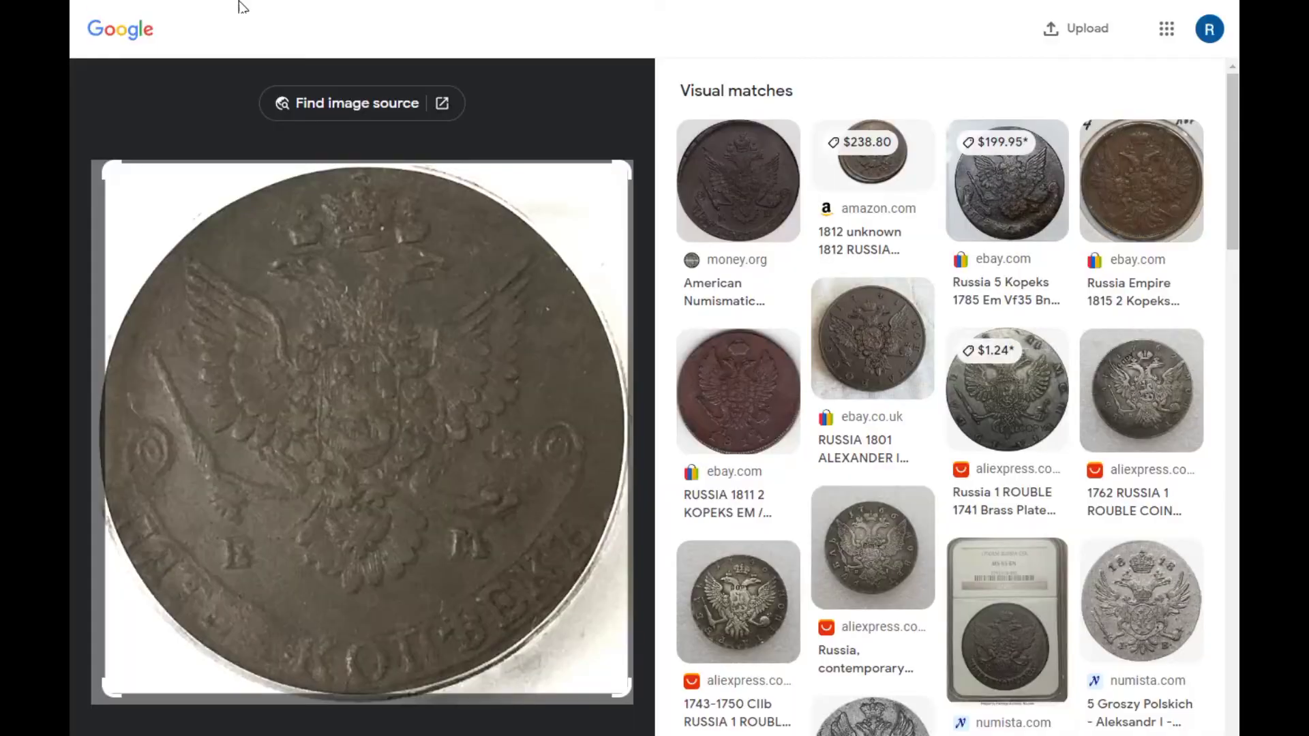
{"action": "left_click", "coordinate": [1030, 199]}
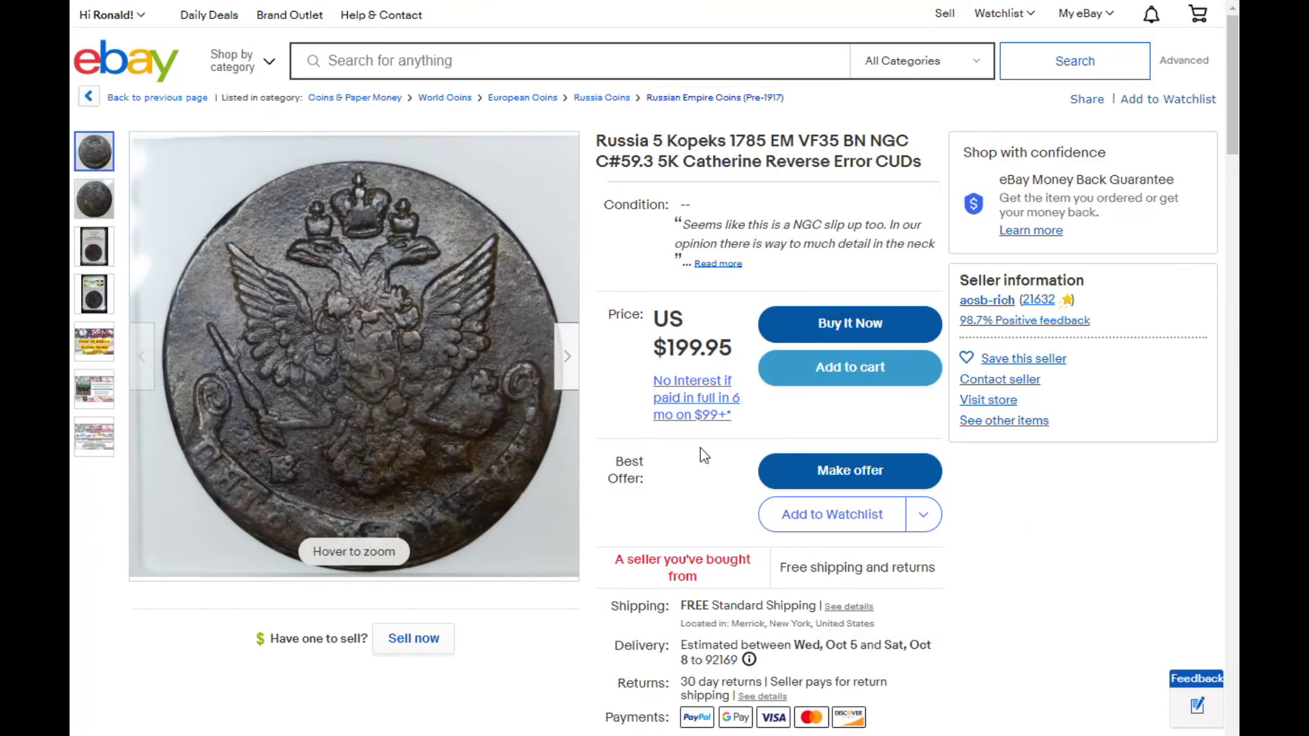
{"action": "mouse_move", "coordinate": [354, 489]}
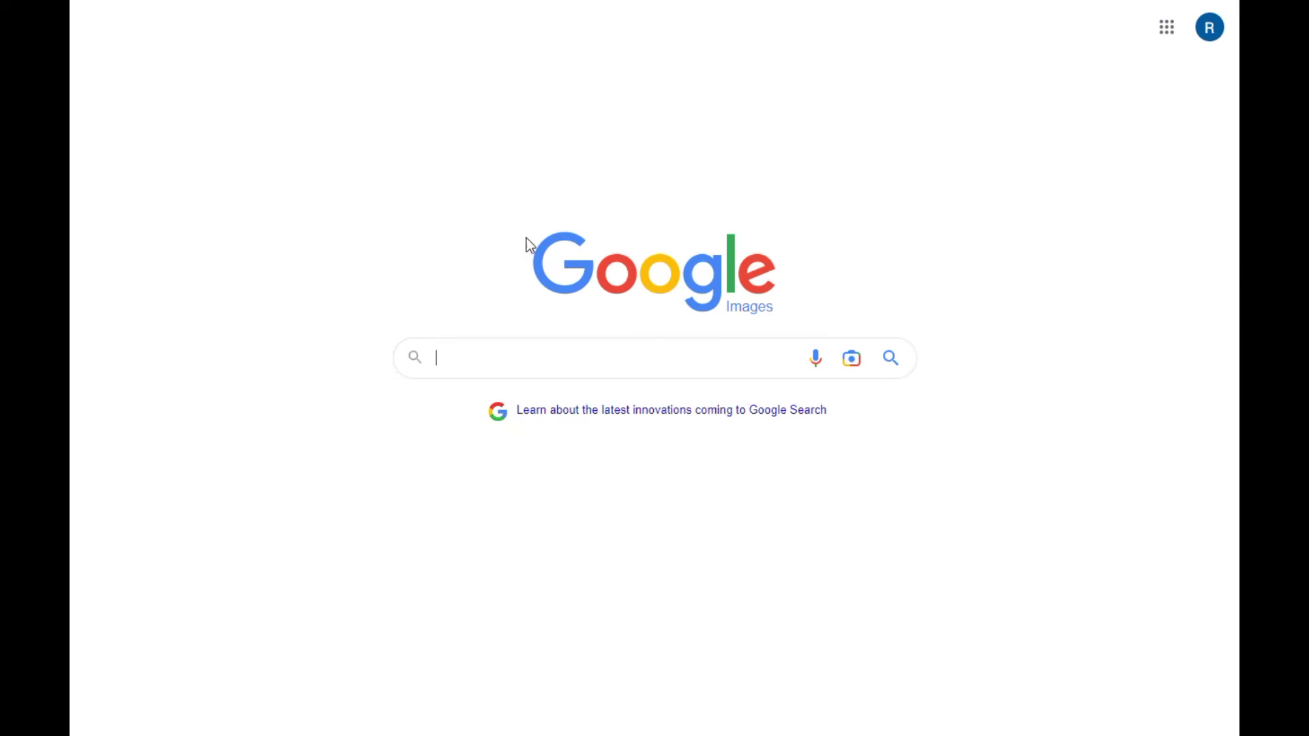
Step: Run a new Google Images search by image with the file rechen obv.jpg
{"action": "left_click", "coordinate": [854, 362]}
{"action": "left_click", "coordinate": [763, 482]}
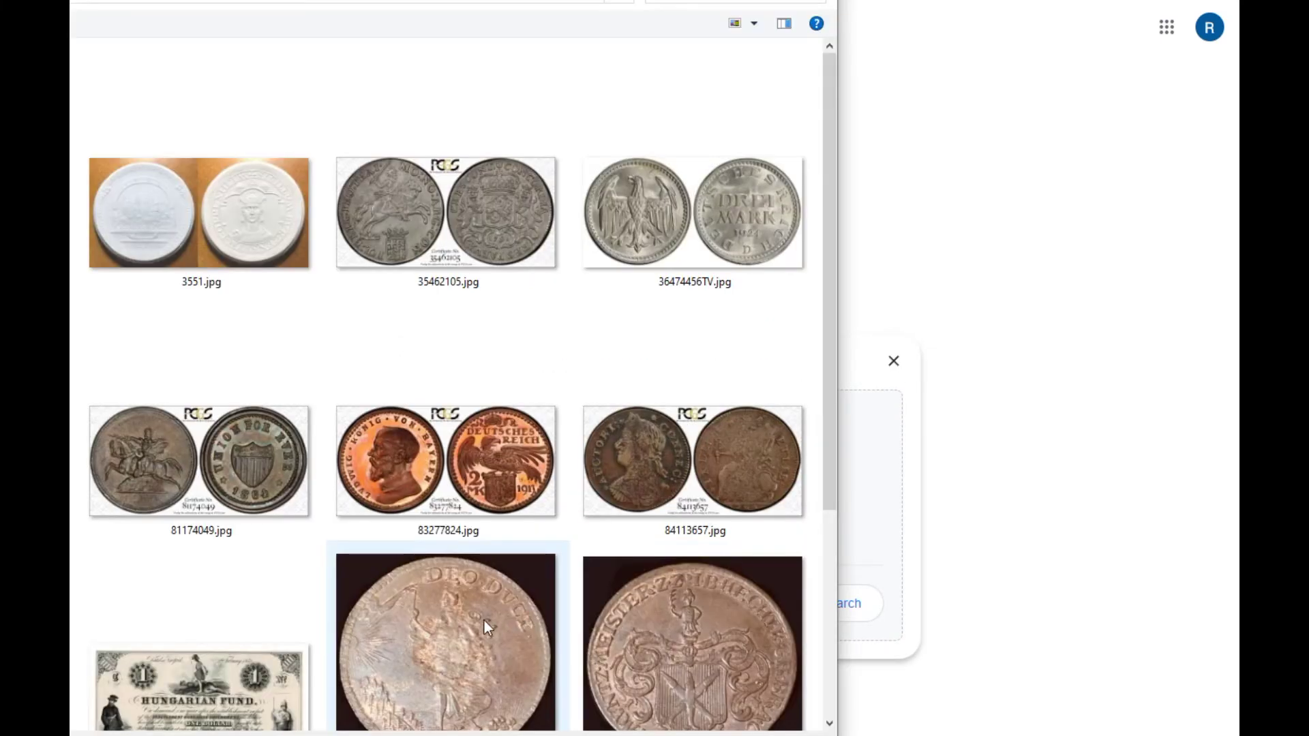
{"action": "scroll", "coordinate": [501, 623], "scroll_direction": "down", "scroll_amount": 5}
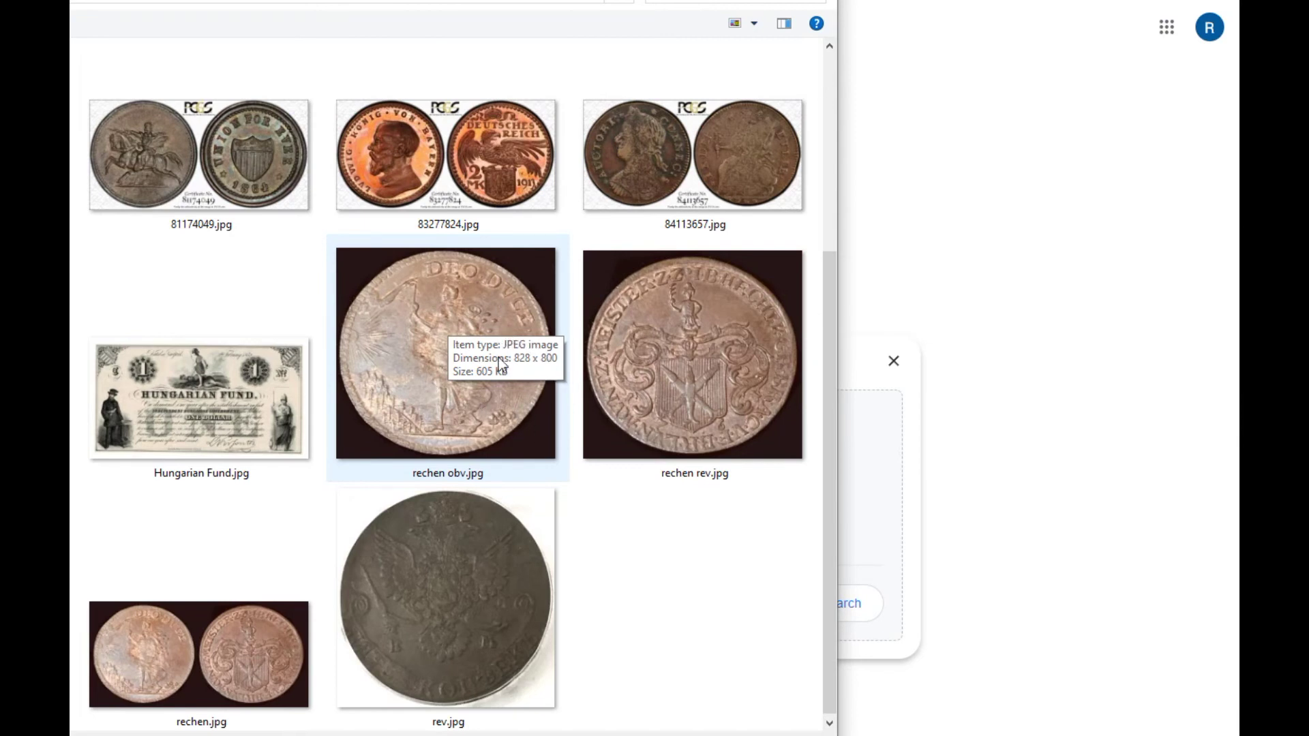
{"action": "left_click_drag", "start_coordinate": [498, 357], "coordinate": [873, 478]}
Step: Search the web for the token's legend "deo dvce" and switch to the image results
{"action": "key", "text": "ctrl+l"}
{"action": "type", "text": "deo du"}
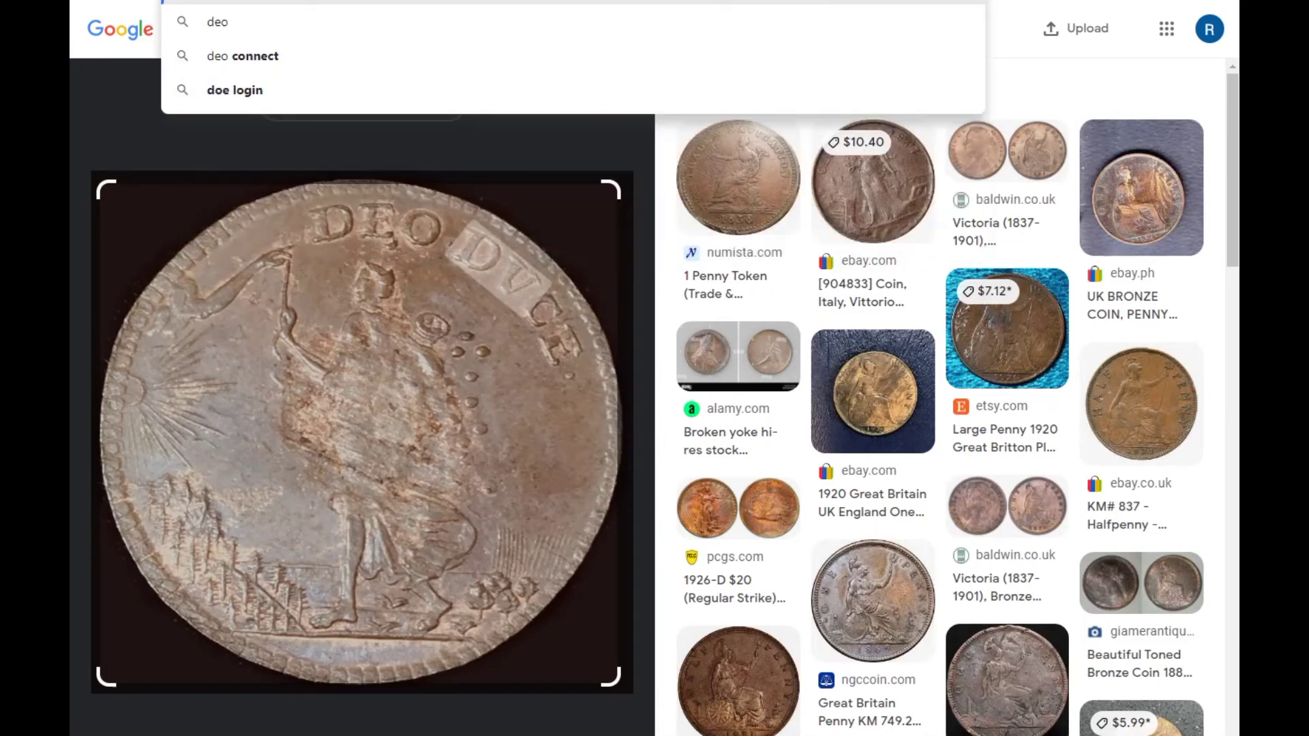
{"action": "key", "text": "BackSpace"}
{"action": "key", "text": "BackSpace"}
{"action": "type", "text": "DVCE"}
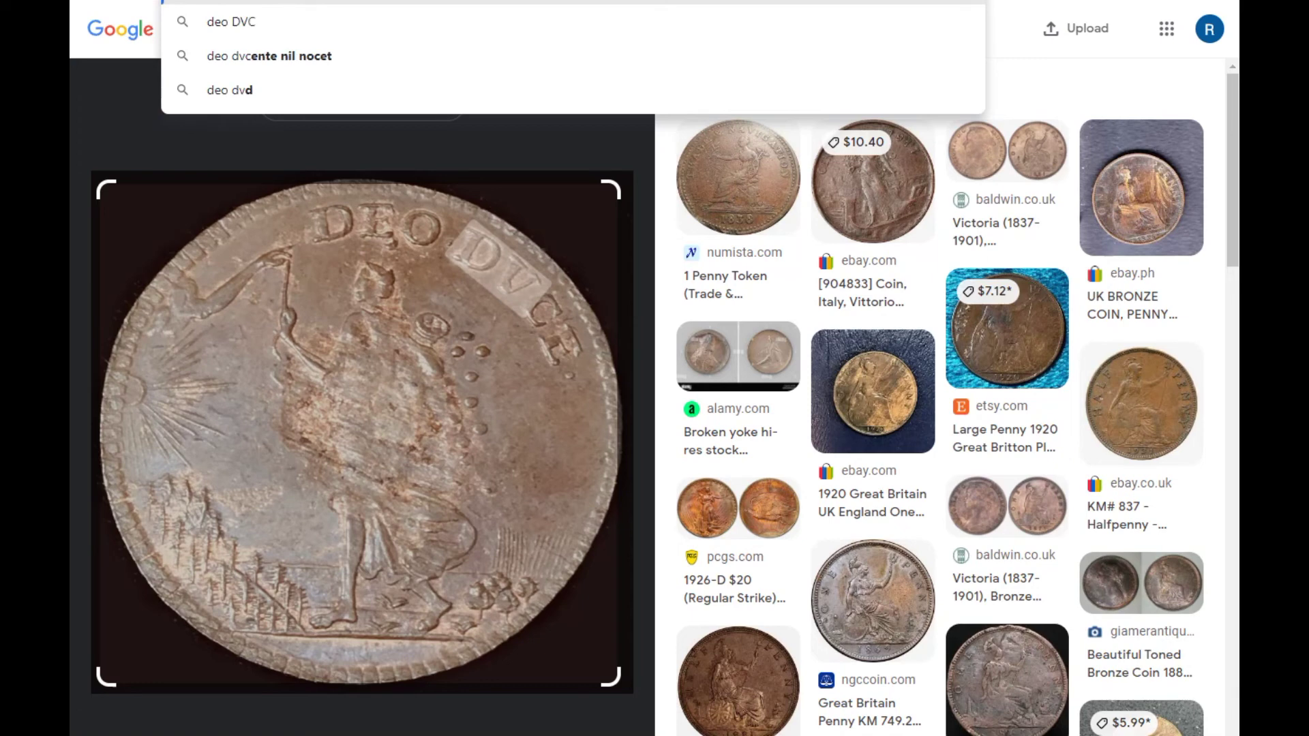
{"action": "key", "text": "Return"}
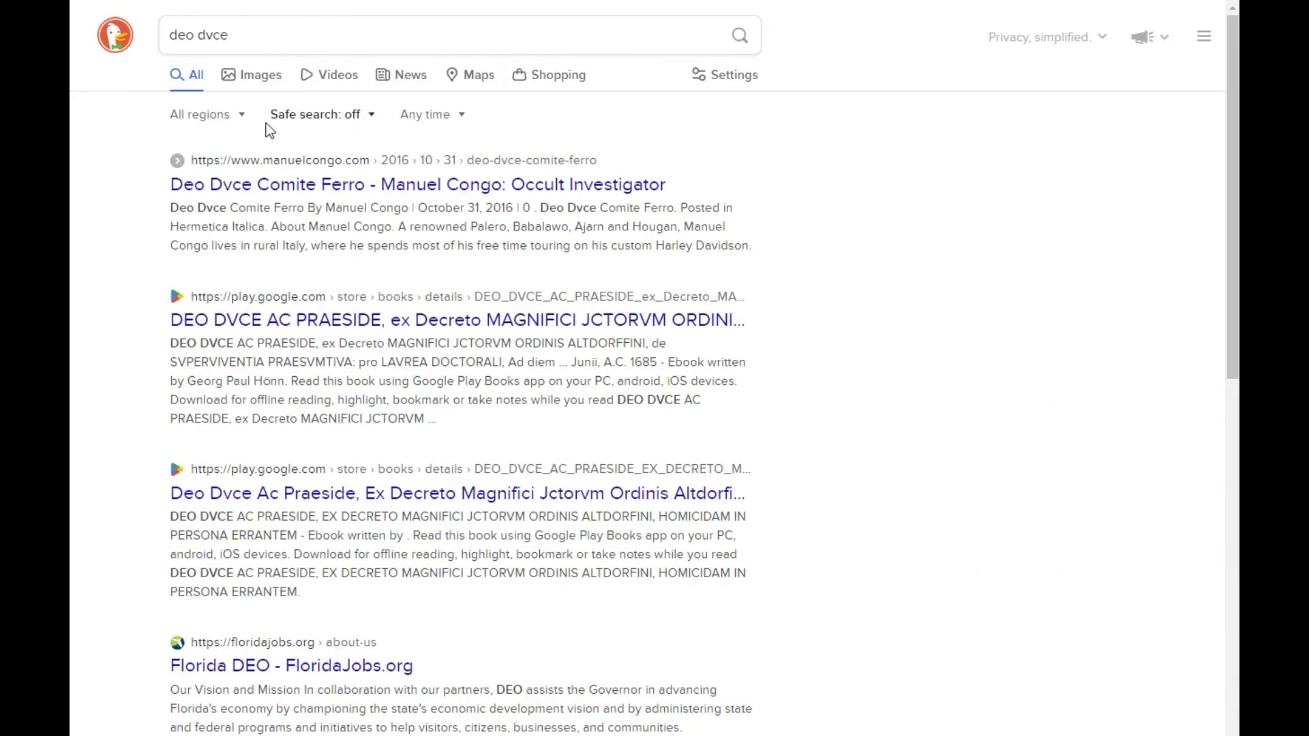
{"action": "left_click", "coordinate": [256, 76]}
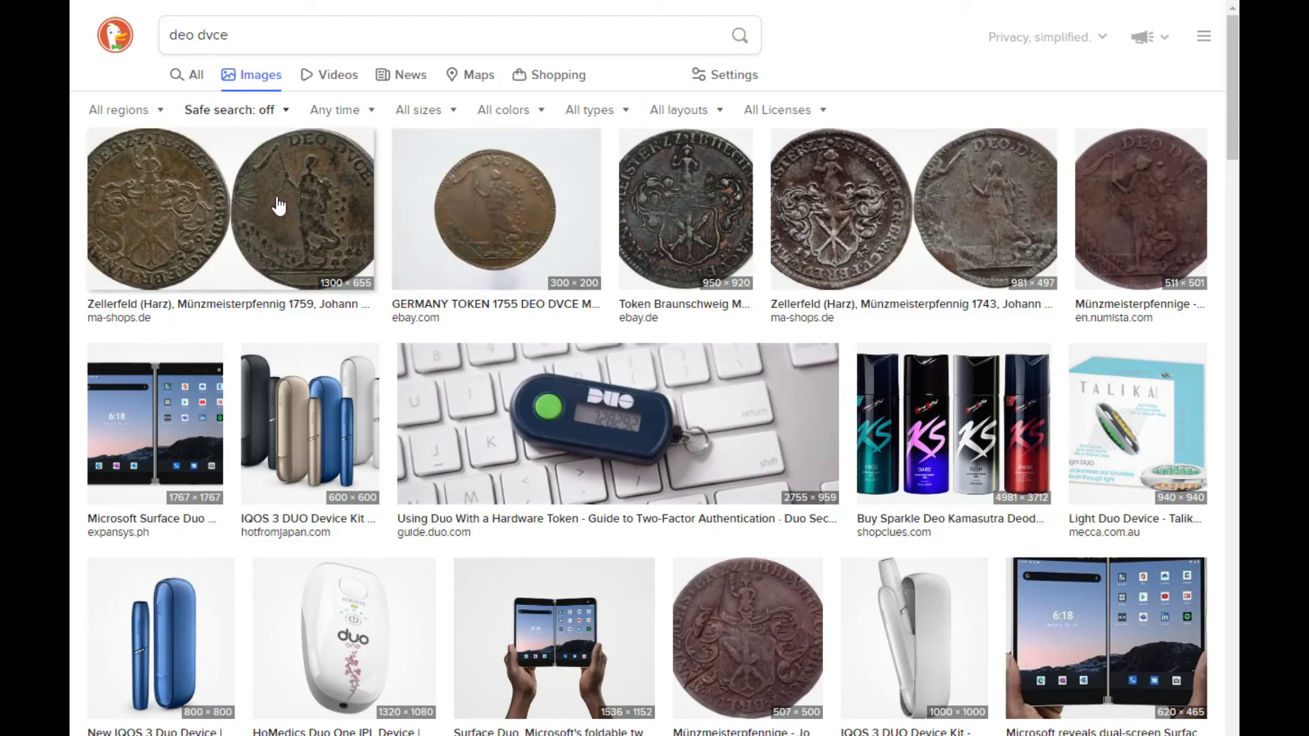
Step: Open the ma-shops.de listing for the Zellerfeld (Harz) Münzmeisterpfennig 1759 and enlarge its photo to compare the design
{"action": "left_click", "coordinate": [235, 207]}
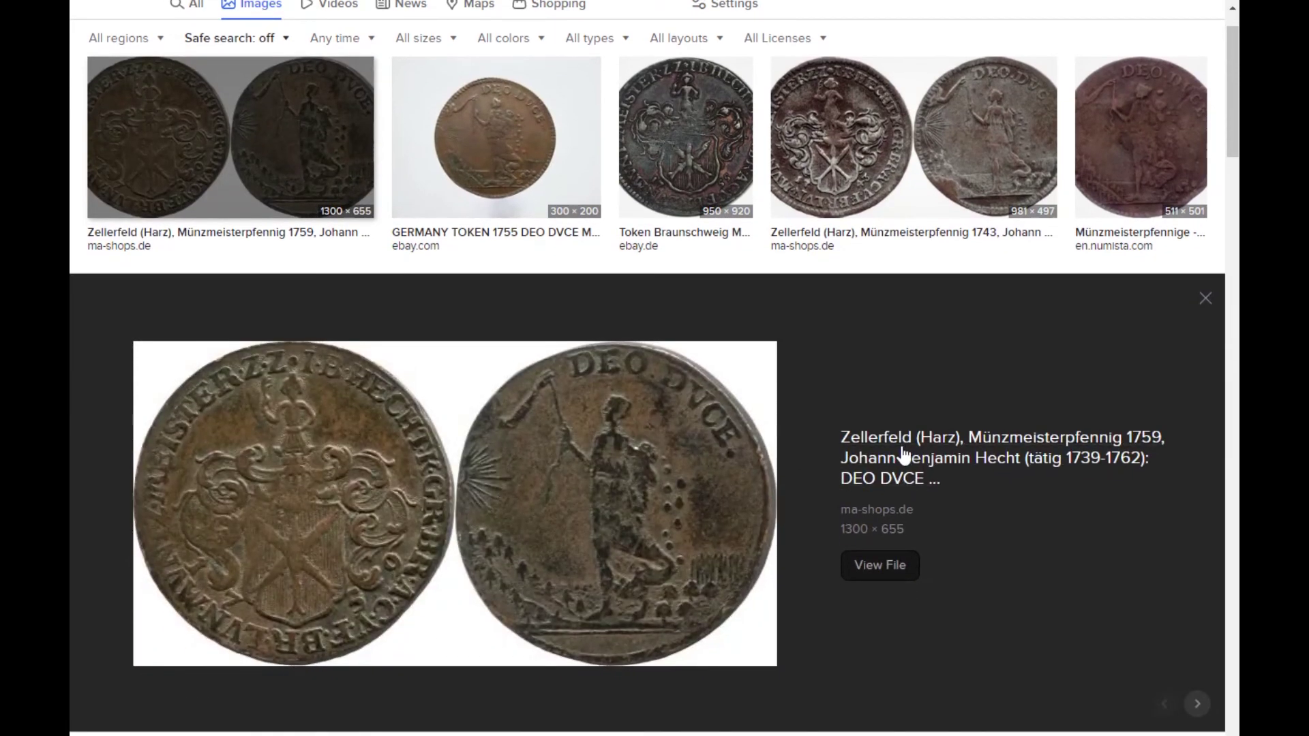
{"action": "left_click", "coordinate": [634, 458]}
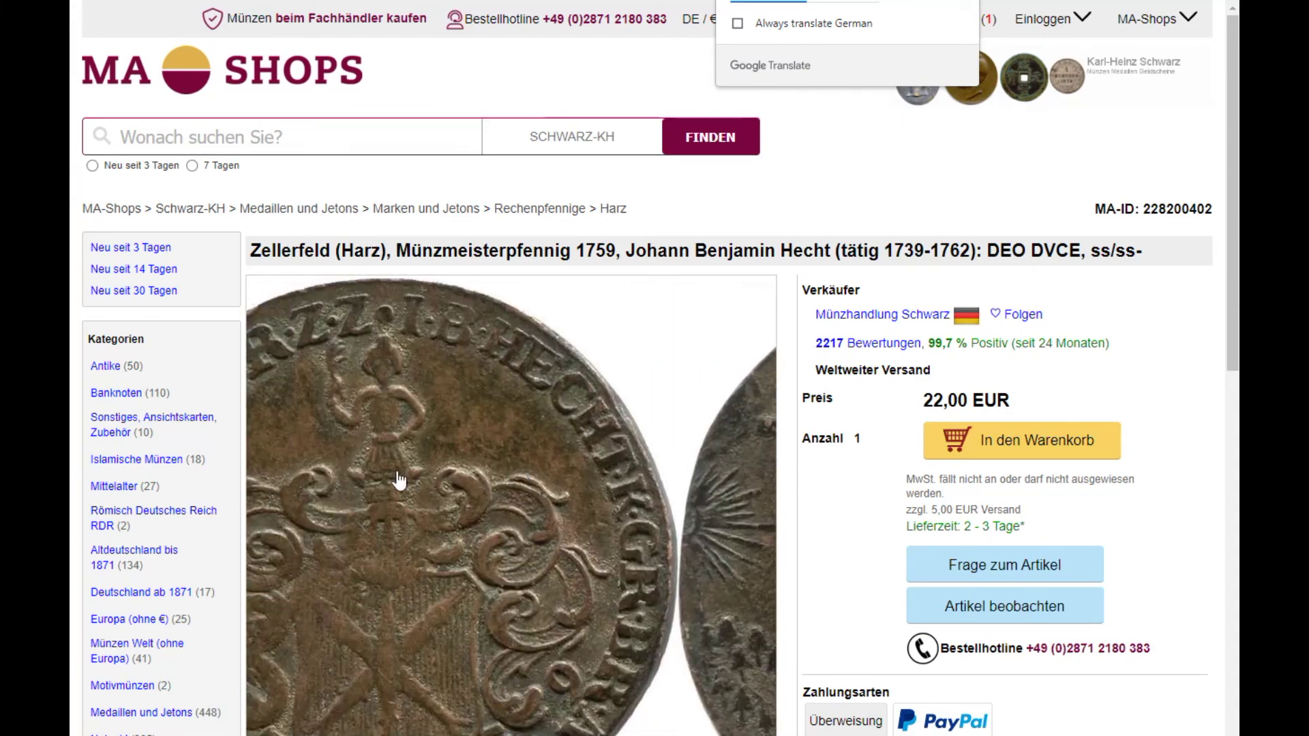
{"action": "left_click", "coordinate": [396, 473]}
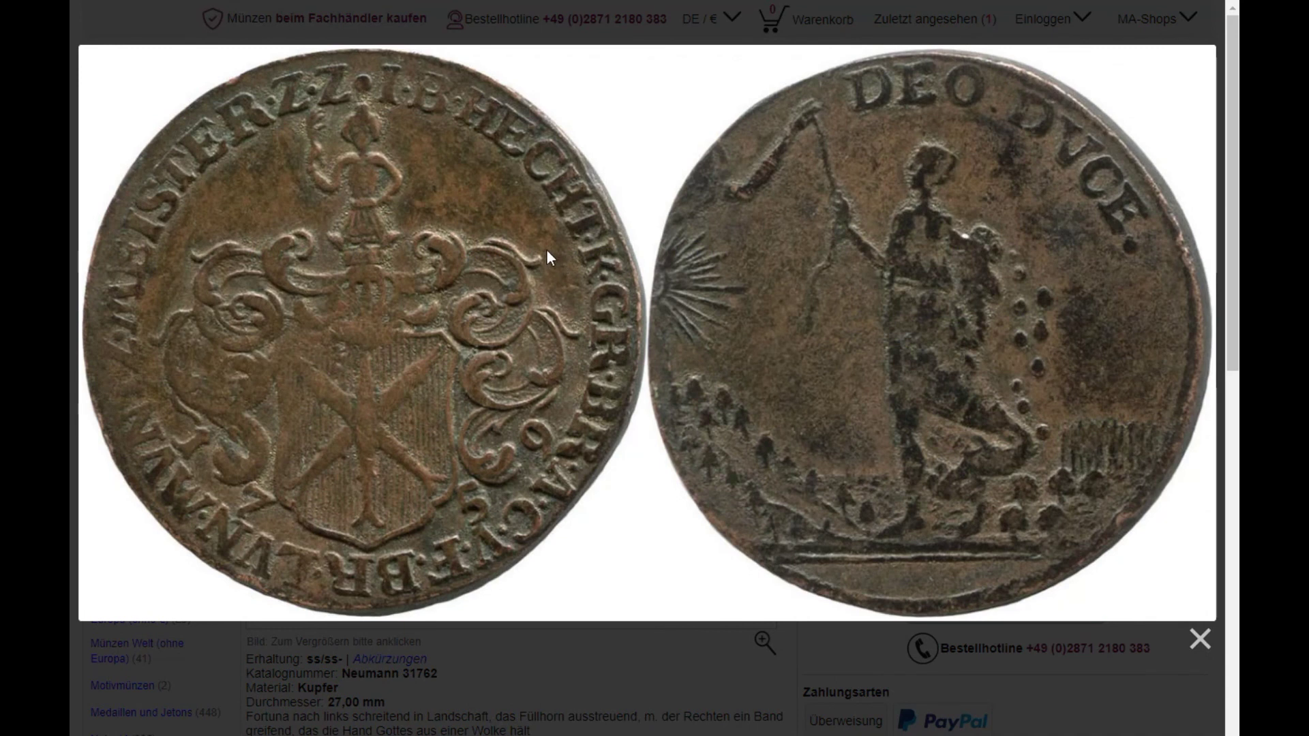